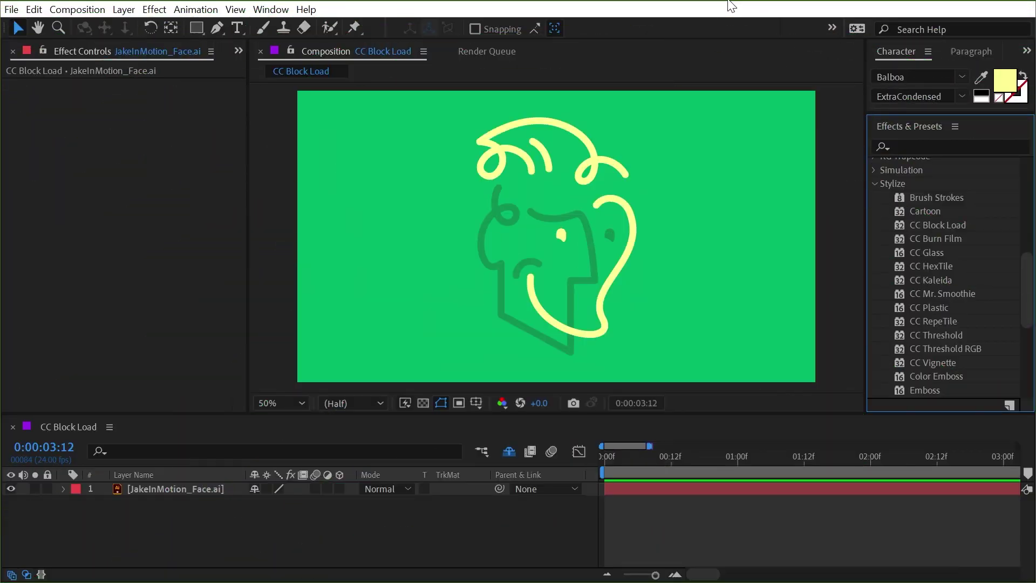
- Apply the CC Block Load effect to the JakeInMotion_Face.ai layer and move to the composition's first frame
left_click_drag(939, 224, 470, 299)
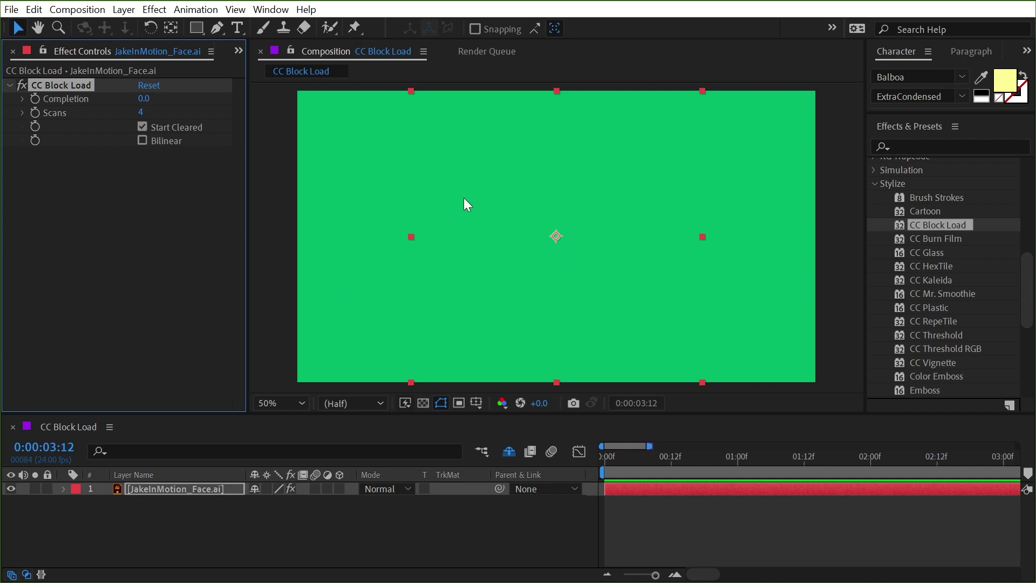
left_click(606, 458)
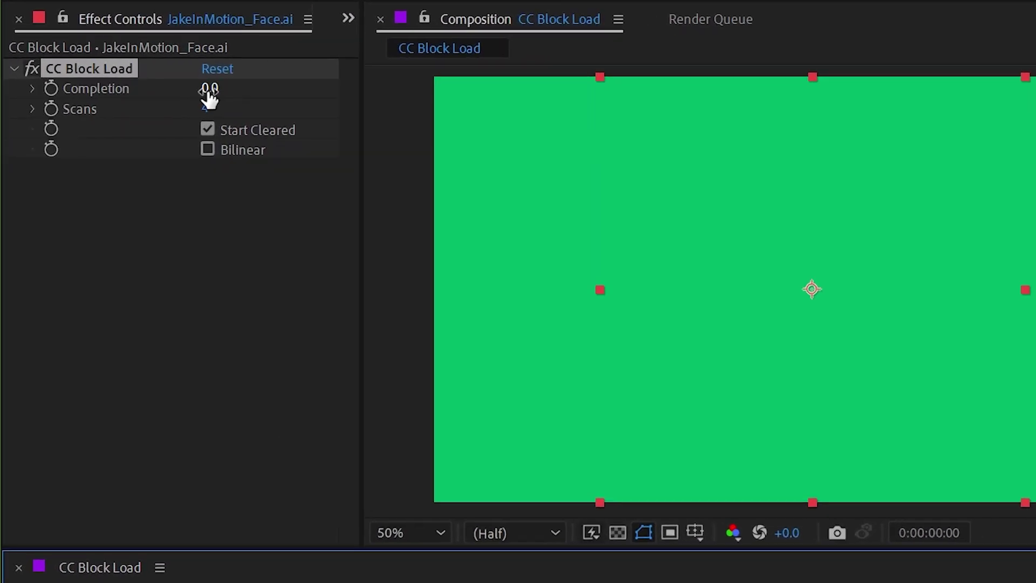
- Raise the effect's Completion to 7 and inspect the pixel blocks of the face's hair at 200% zoom
left_click_drag(143, 98, 144, 98)
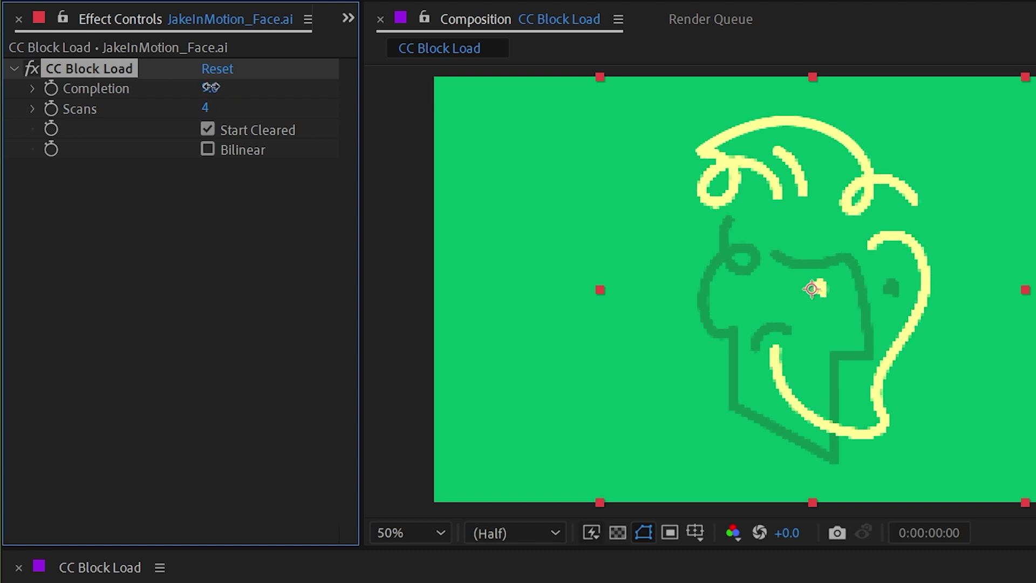
mouse_move(211, 87)
left_mouse_down()
mouse_move(164, 76)
mouse_move(173, 78)
left_mouse_up()
key("period")
key("period")
left_click_drag(627, 178, 784, 497)
left_click_drag(747, 209, 732, 375)
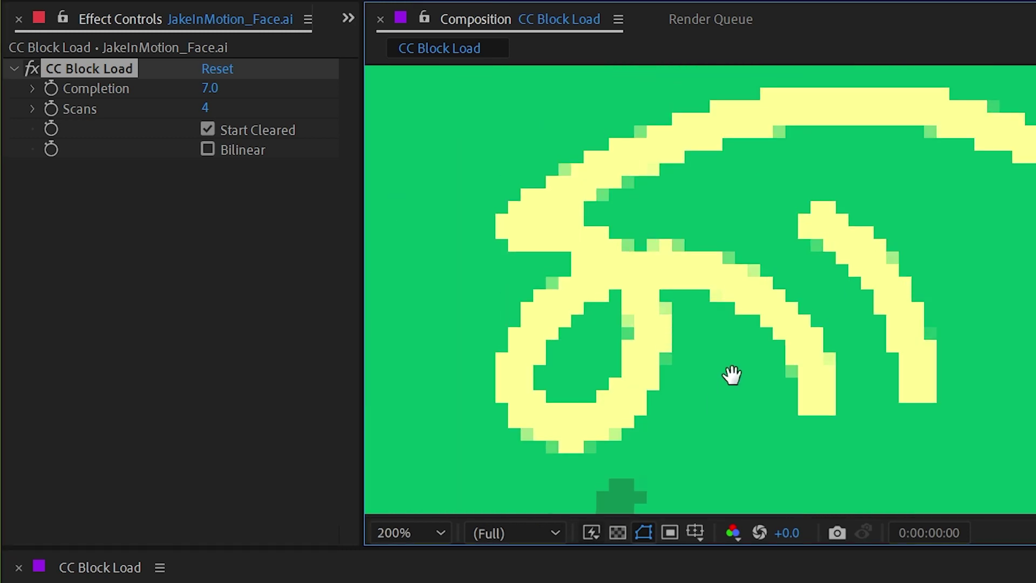
- Vary Completion at low values, and then raise it to 100 while viewing the whole face
left_click_drag(204, 87, 195, 85)
key("comma")
left_click_drag(921, 431, 862, 256)
scroll(896, 323, "down", 2)
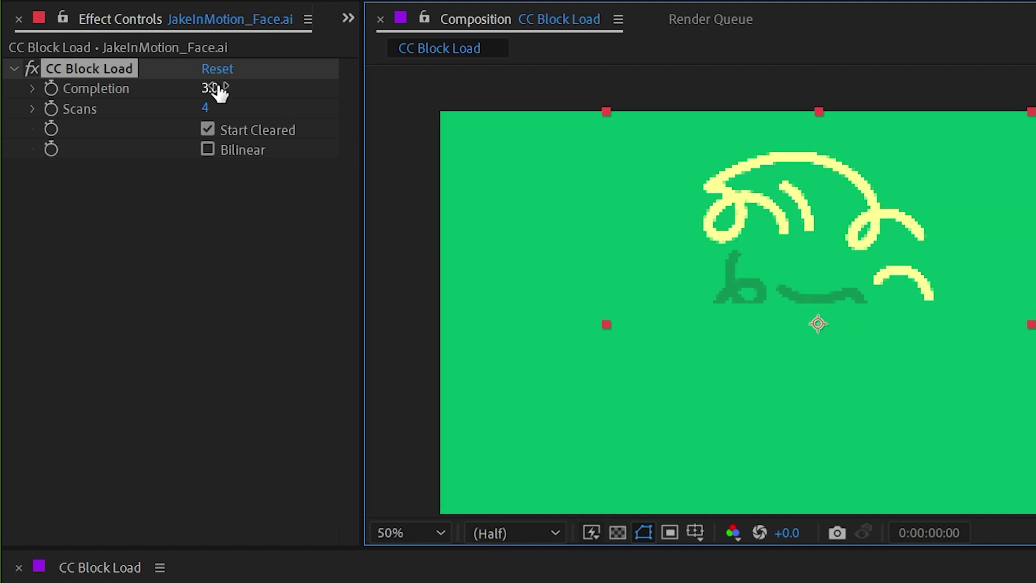
mouse_move(212, 90)
left_mouse_down()
mouse_move(259, 76)
mouse_move(329, 81)
left_mouse_up()
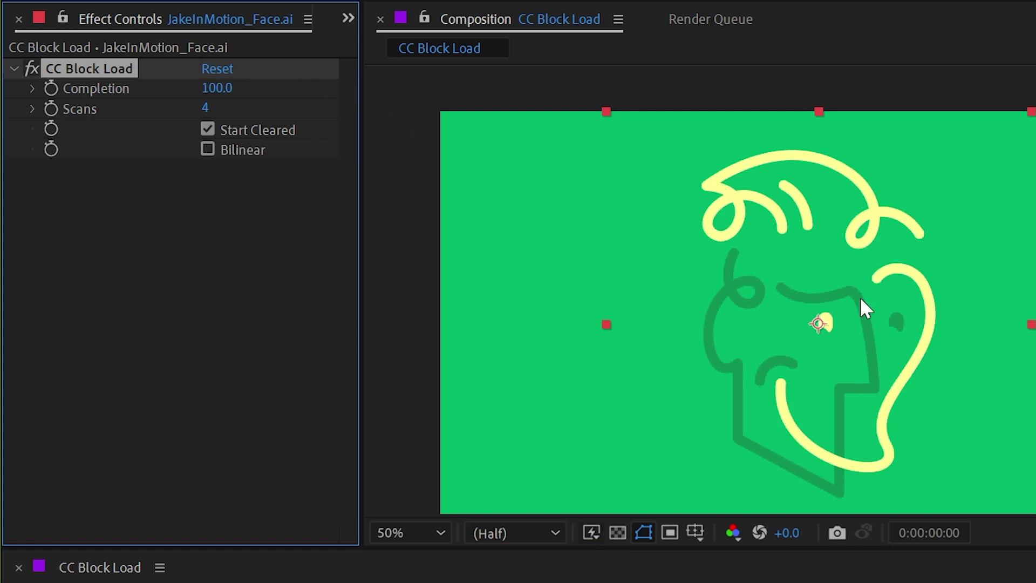
- Sweep Completion back and forth between 0 and 100 to compare close-up and full views, ending at 0
scroll(863, 297, "up", 6)
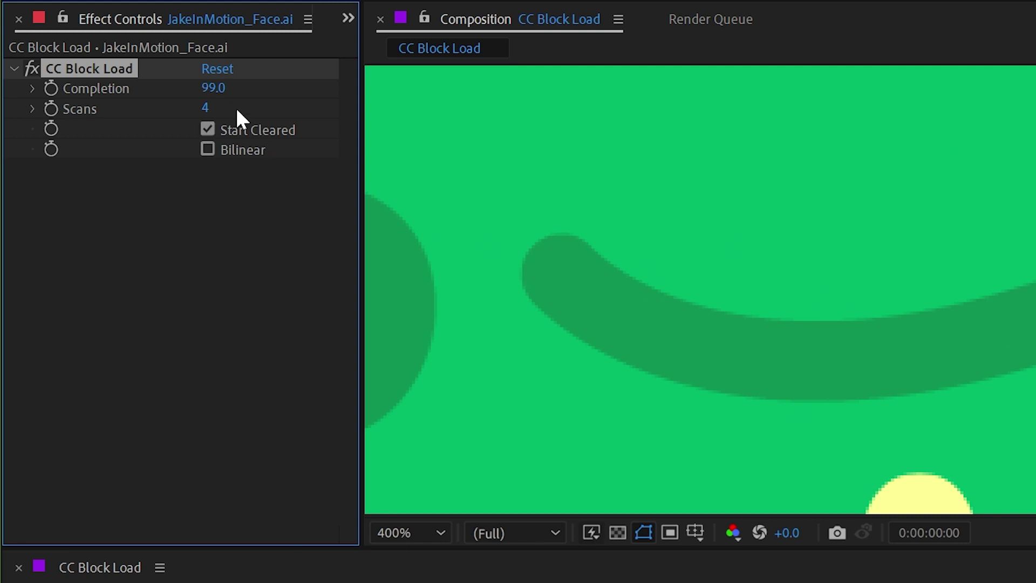
left_click_drag(216, 87, 85, 111)
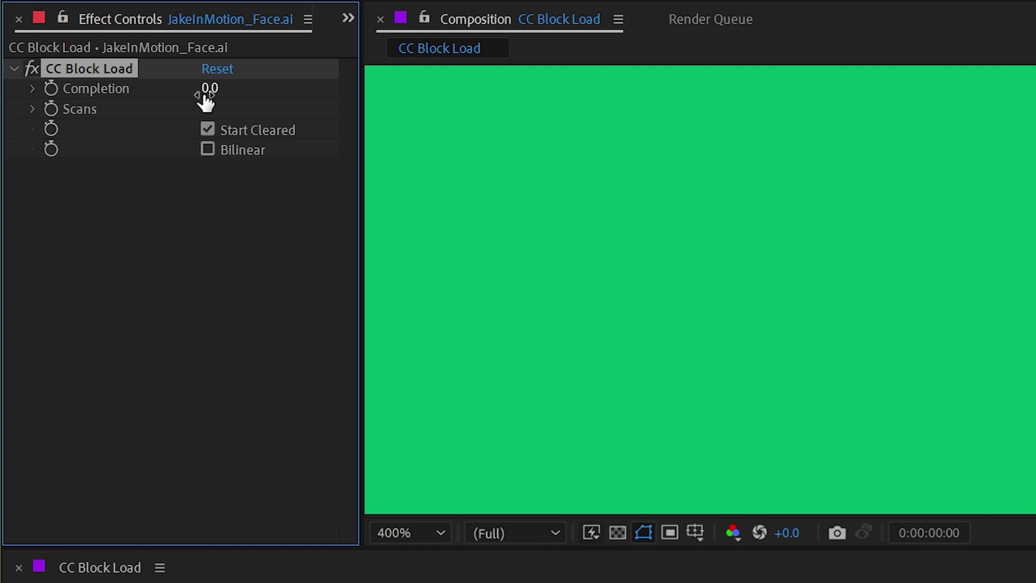
left_click_drag(209, 88, 201, 88)
left_click(750, 250)
scroll(750, 251, "down", 6)
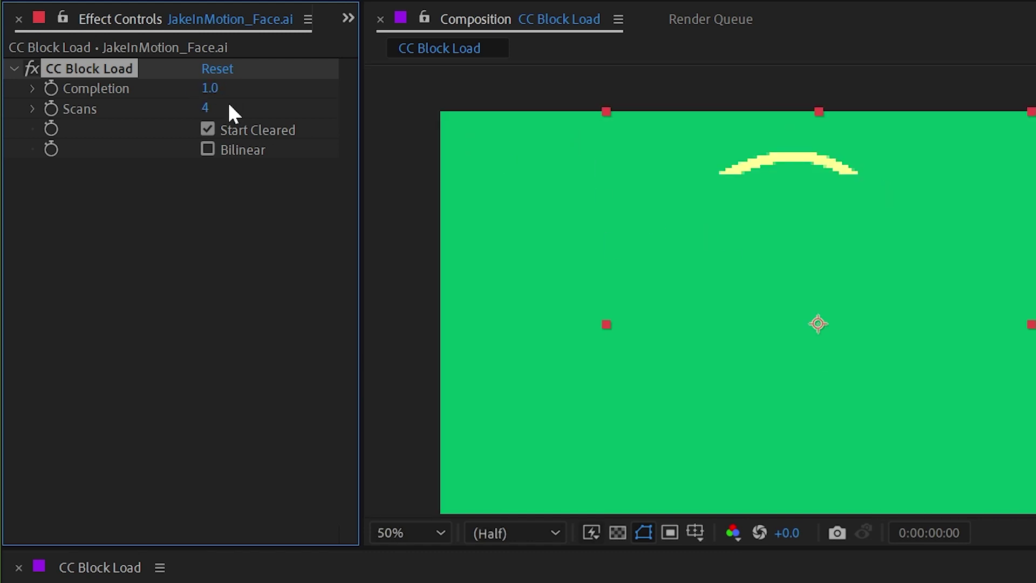
left_click_drag(209, 88, 321, 95)
scroll(917, 256, "up", 6)
left_click_drag(216, 88, 72, 92)
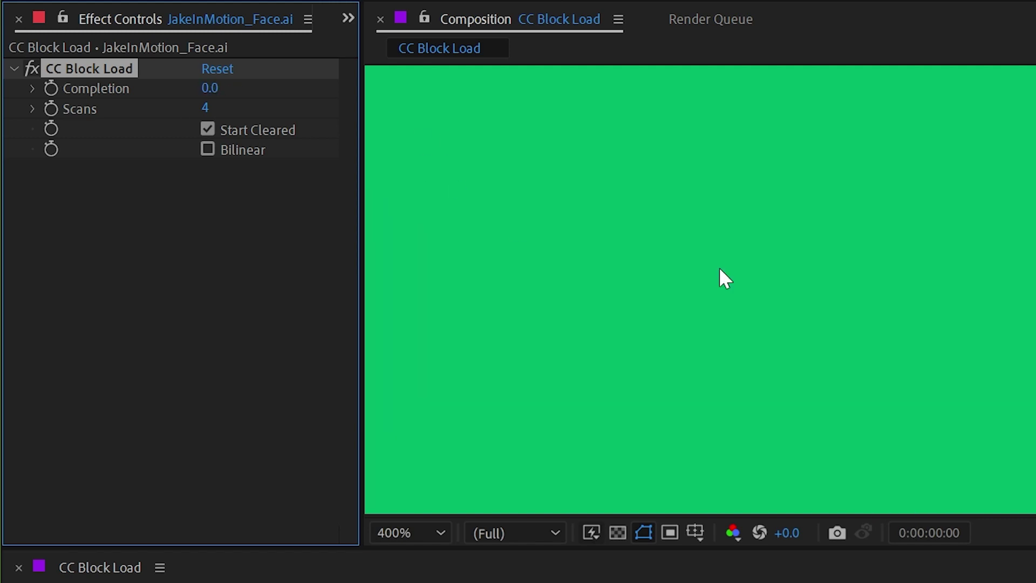
- Keyframe CC Block Load's Completion at 0 on the first frame and 100 at 0:00:03:00
scroll(834, 278, "down", 6)
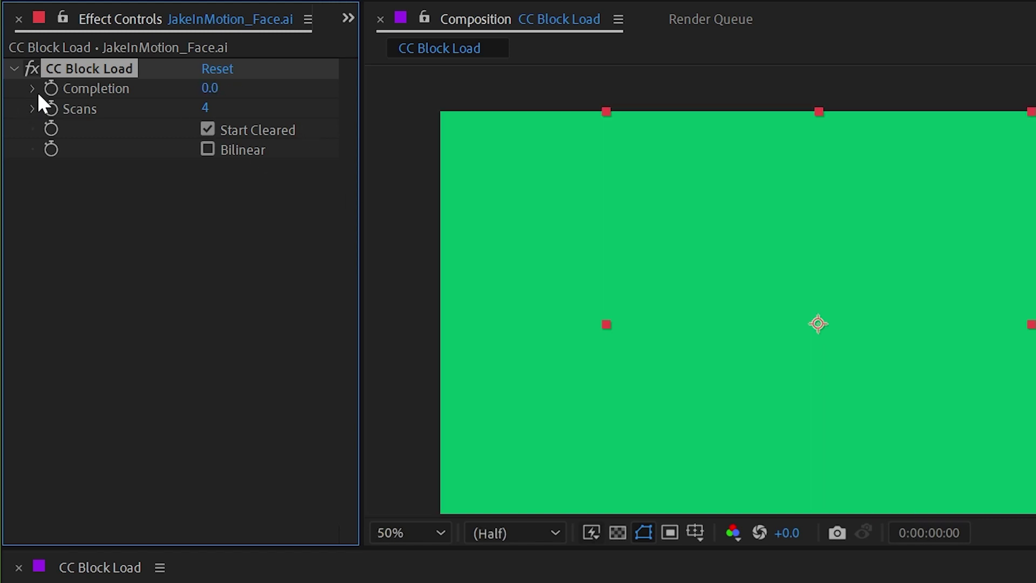
left_click(51, 89)
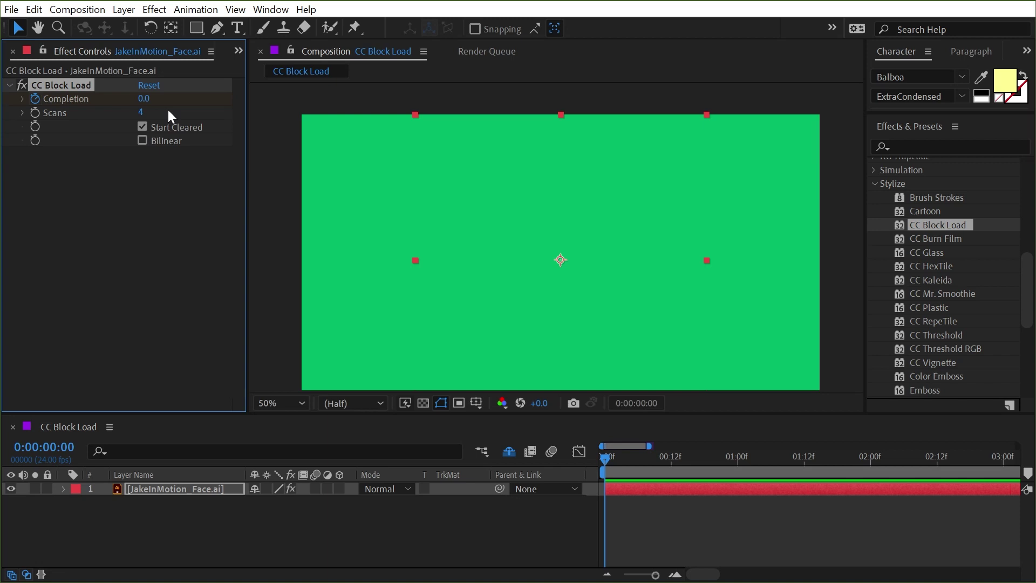
left_click_drag(618, 456, 941, 487)
left_click_drag(1010, 484, 1003, 478)
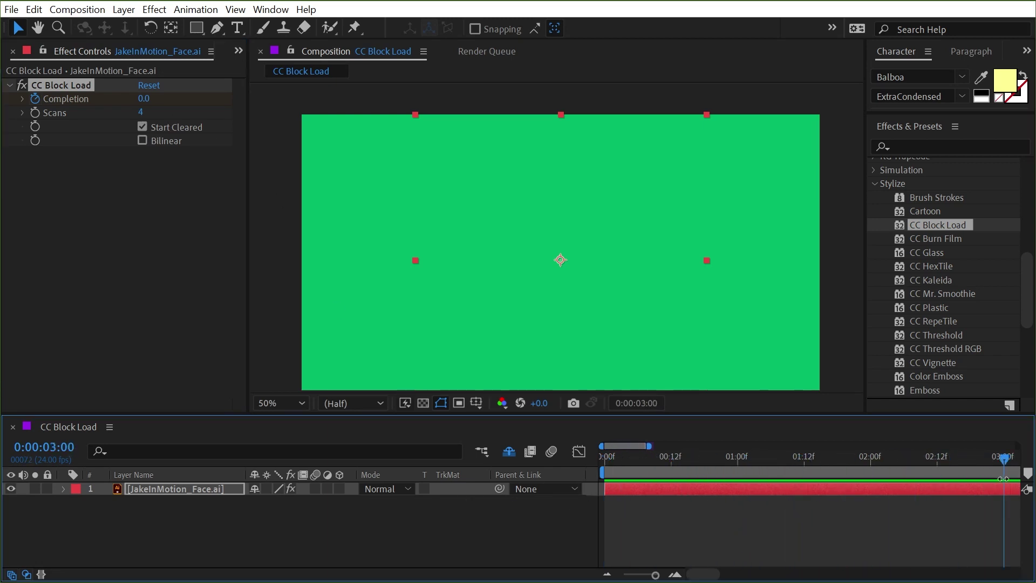
left_click_drag(139, 101, 477, 118)
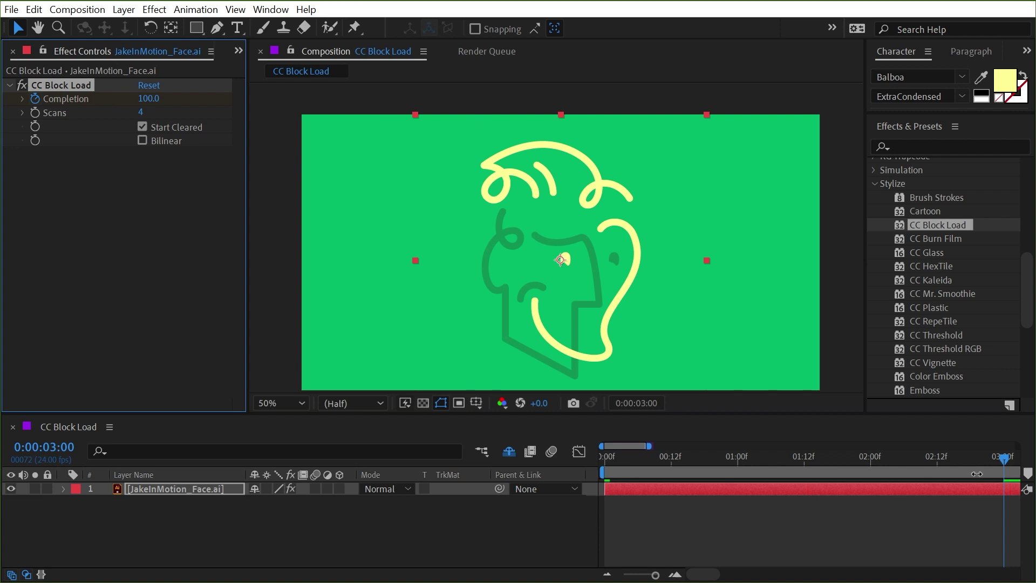
- Shorten the work area to end between 3 and 4 seconds and reveal the face layer's Completion keyframes
left_click_drag(1004, 464, 762, 460)
key("minus")
key("n")
key("Home")
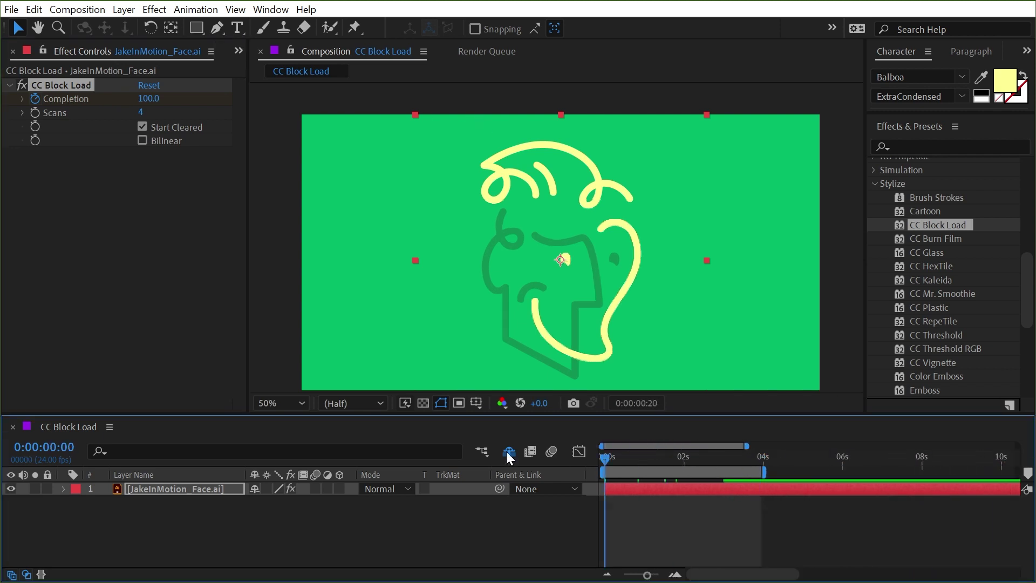
key("u")
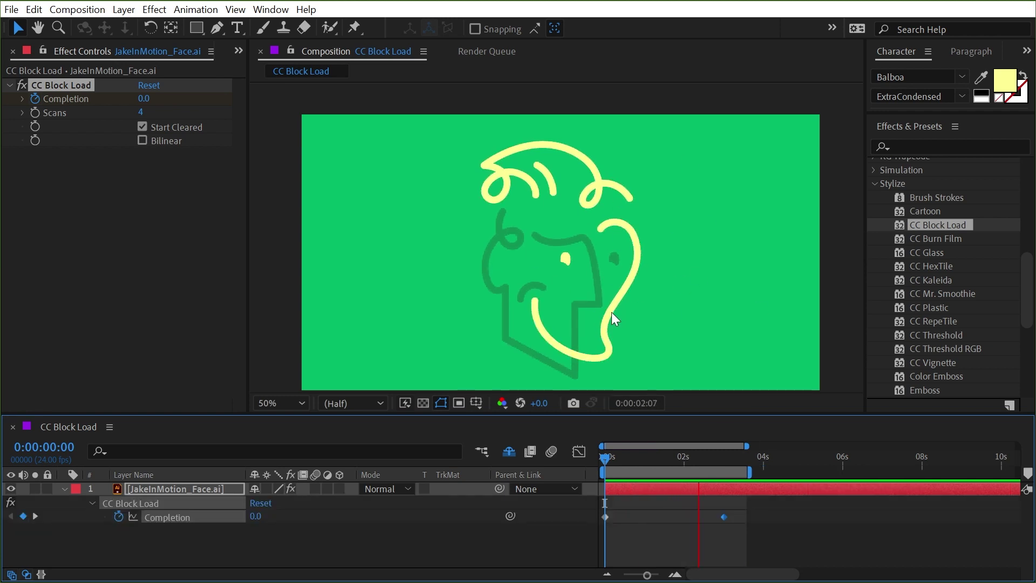
- Preview the Completion animation from the first frame at 100% zoom
key("space")
scroll(602, 229, "up", 2)
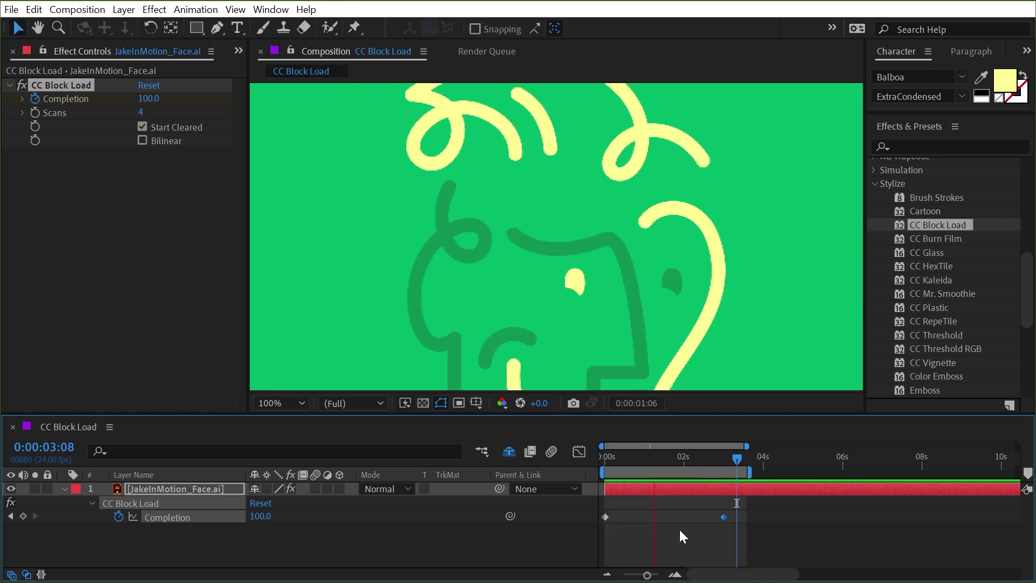
left_click_drag(704, 457, 646, 461)
key("Home")
key("space")
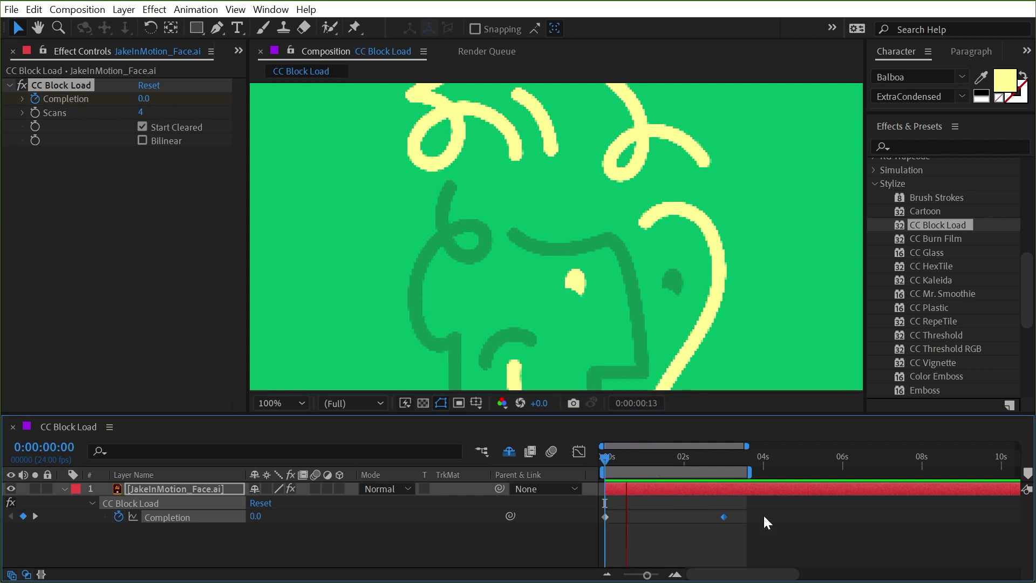
key("space")
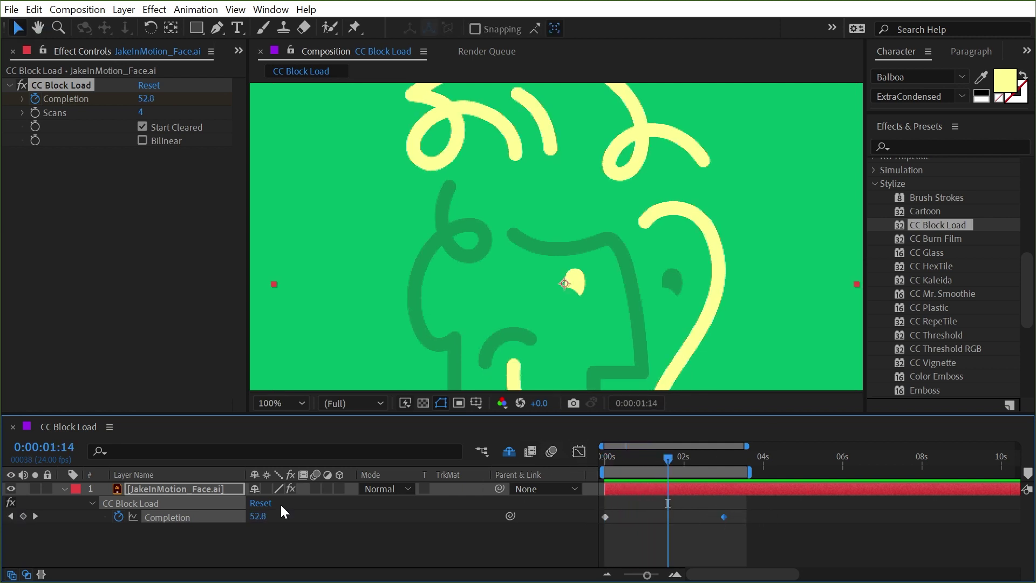
- Reshape Completion's speed graph so the first keyframe starts at zero speed with a long ease-out
left_click(583, 455)
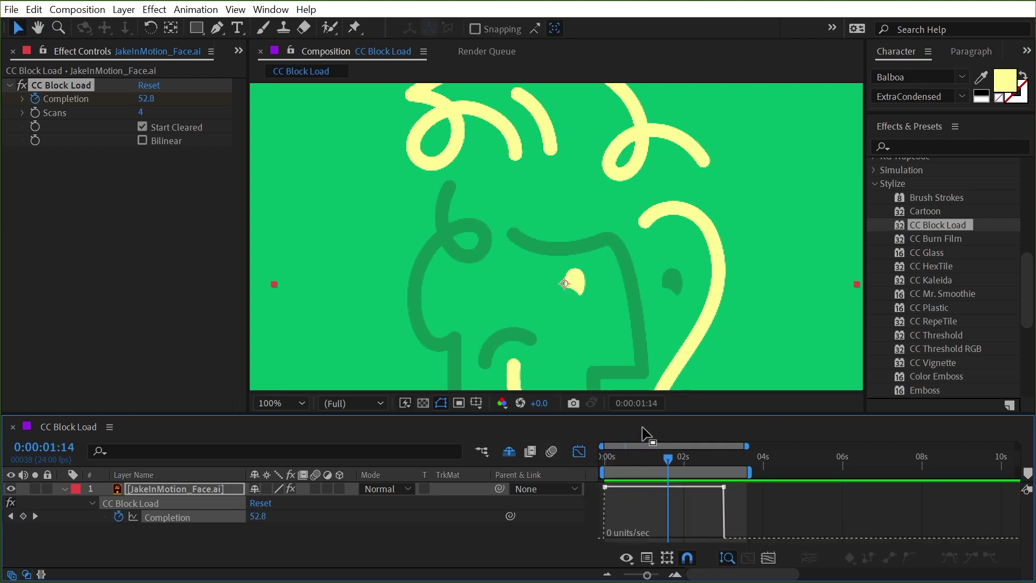
left_click_drag(650, 414, 642, 338)
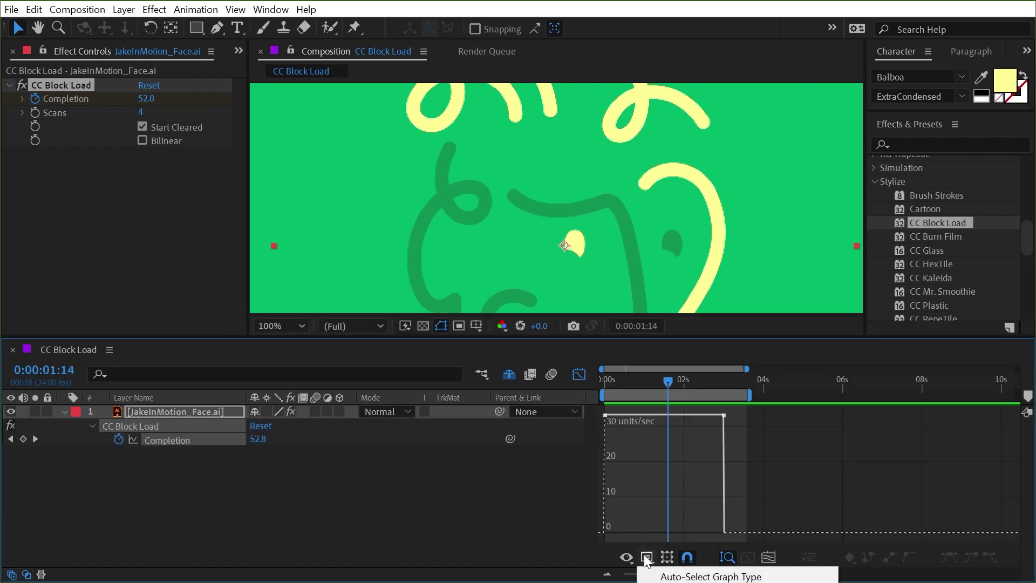
mouse_move(605, 417)
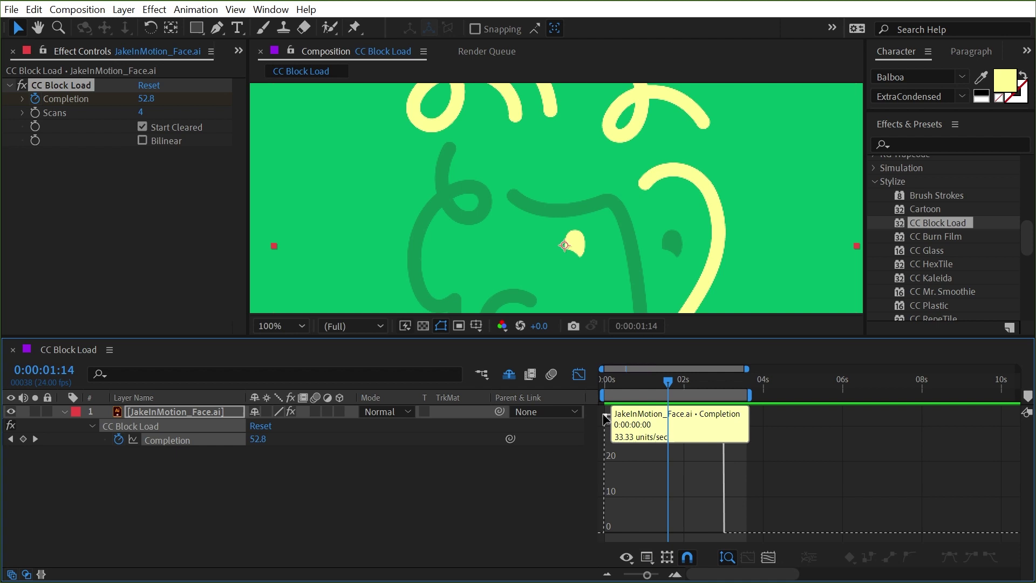
left_click_drag(606, 417, 659, 532)
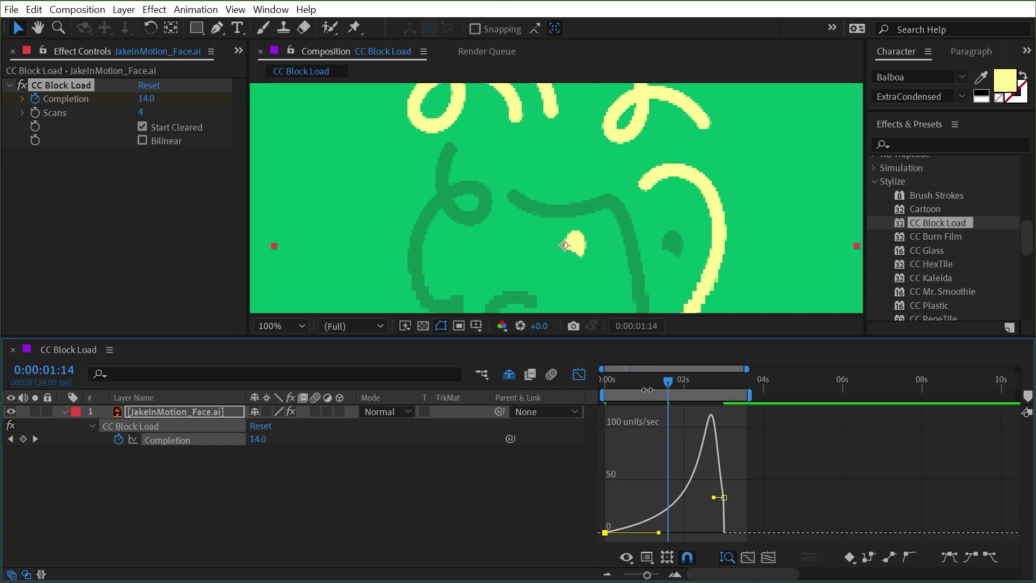
- Preview the eased Completion animation from the first frame and leave the Graph Editor
left_click_drag(647, 389, 594, 386)
key("space")
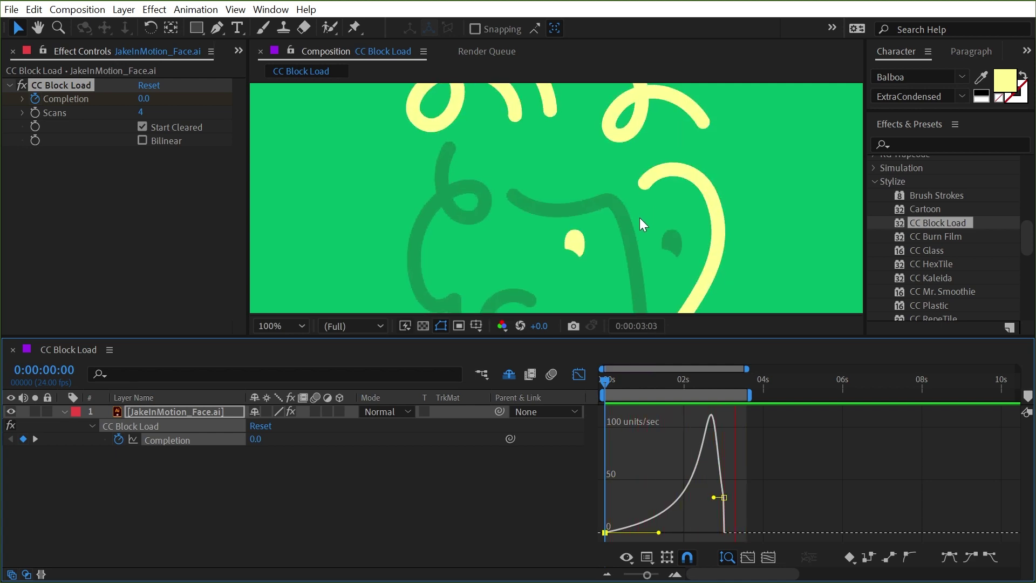
left_click(579, 374)
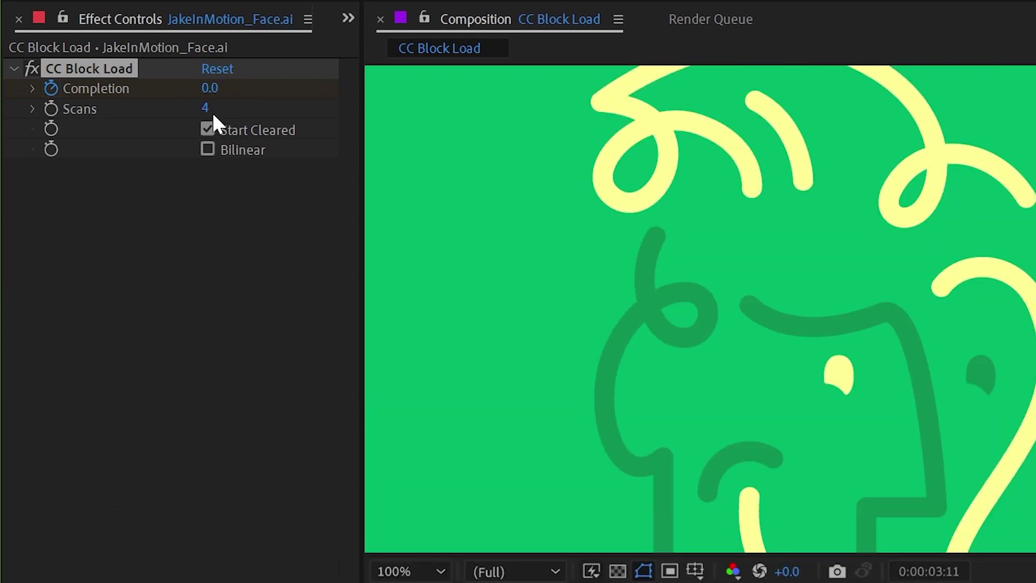
- Try CC Block Load with Scans at 6 and then at 2
left_click(210, 110)
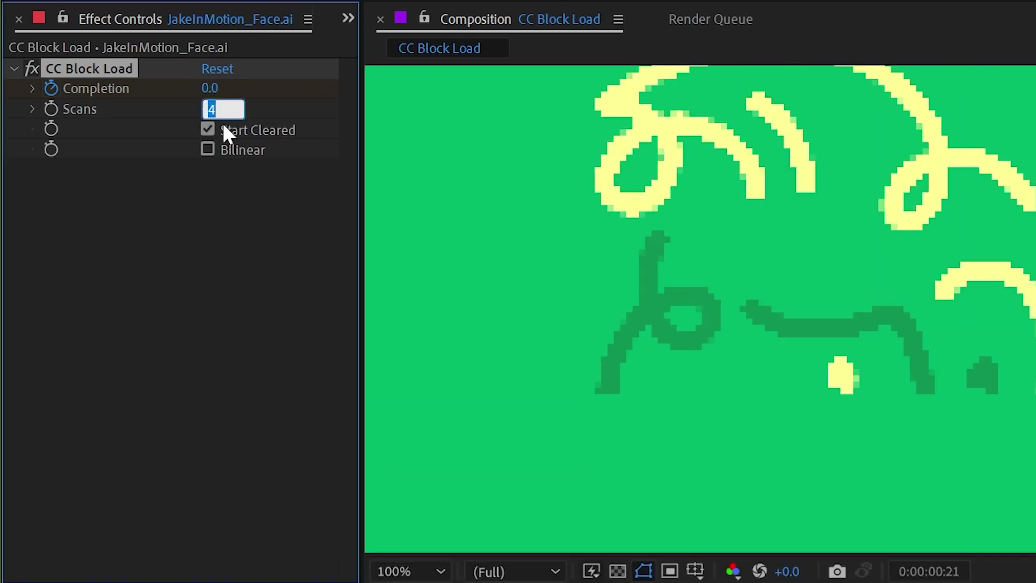
type("6")
key("Return")
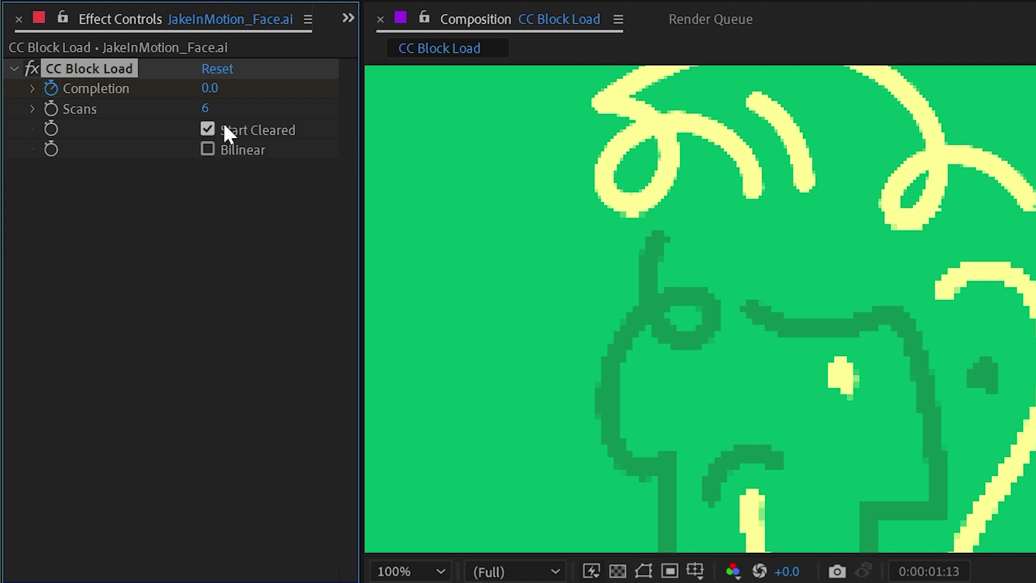
left_click(211, 107)
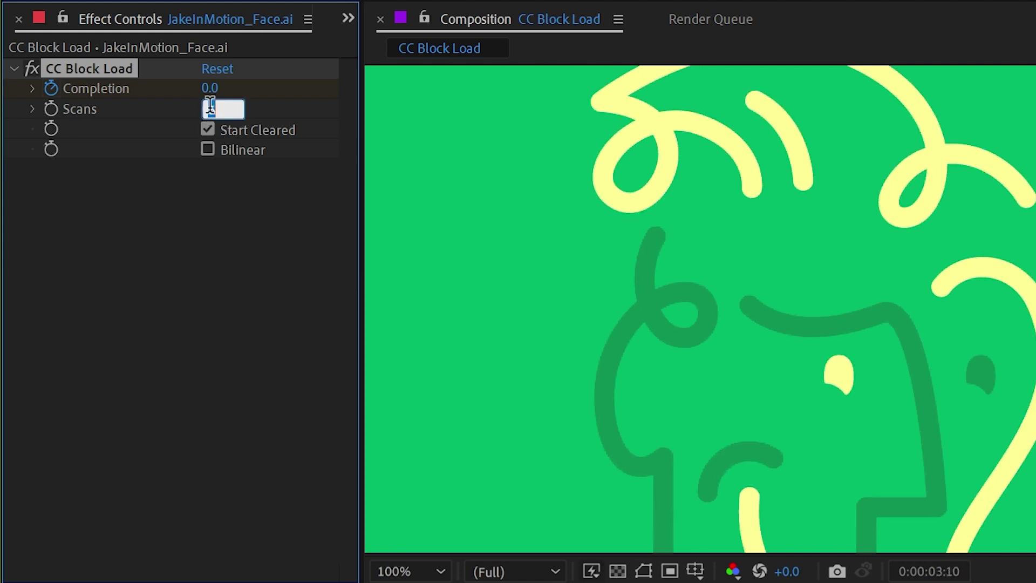
type("2")
key("Return")
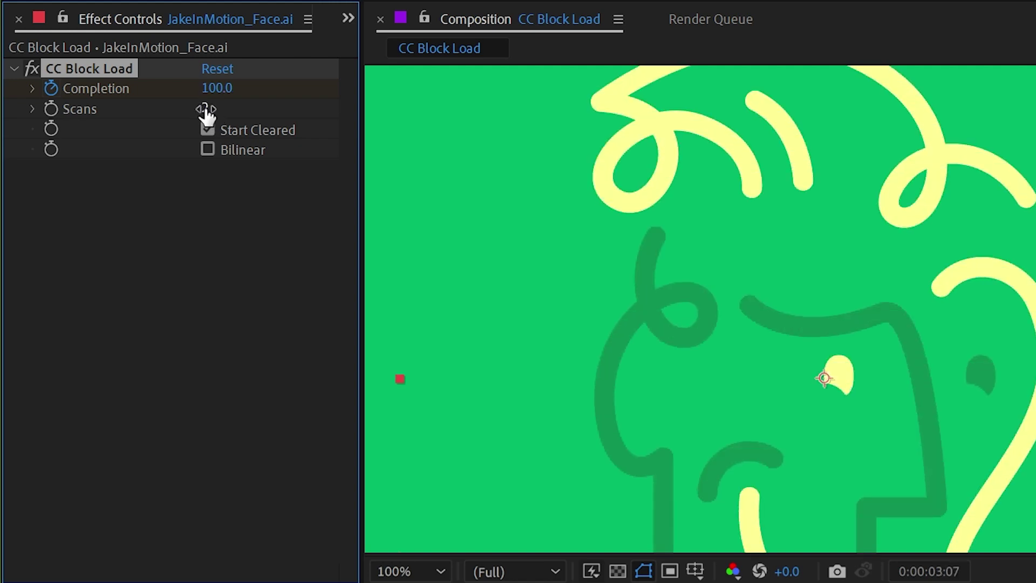
- Set CC Block Load's Scans to 6 and preview the animation
left_click(205, 108)
type("6")
key("Return")
key("space")
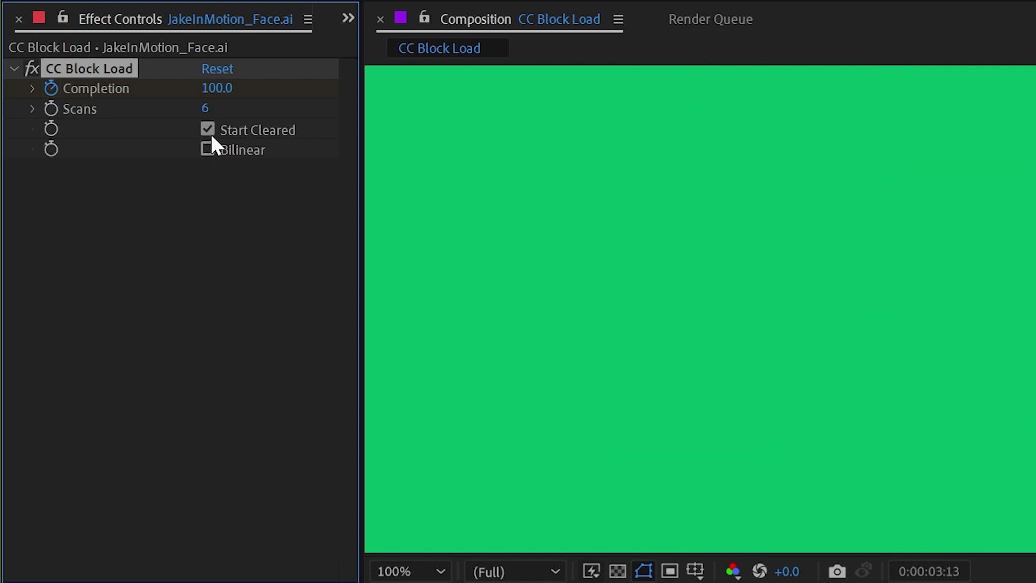
key("space")
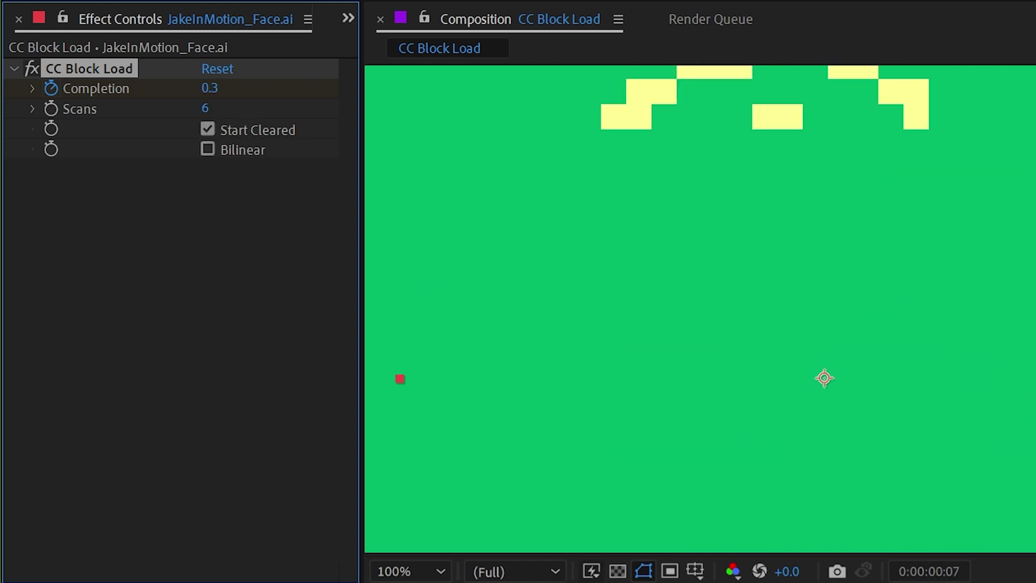
- Turn off CC Block Load's Start Cleared option while viewing the whole composition at the first frame
key("Home")
scroll(869, 244, "down", 1)
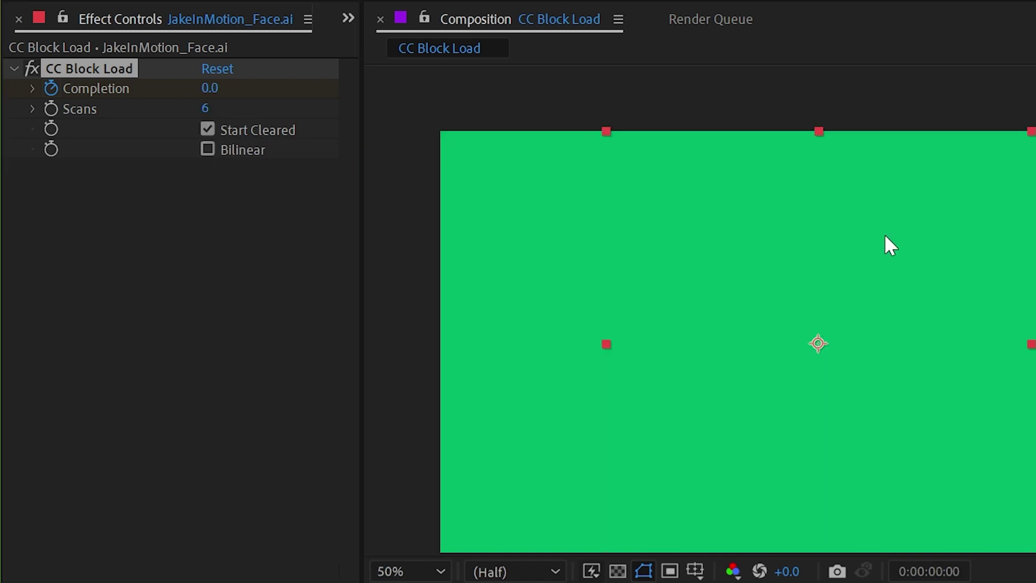
left_click_drag(885, 234, 864, 199)
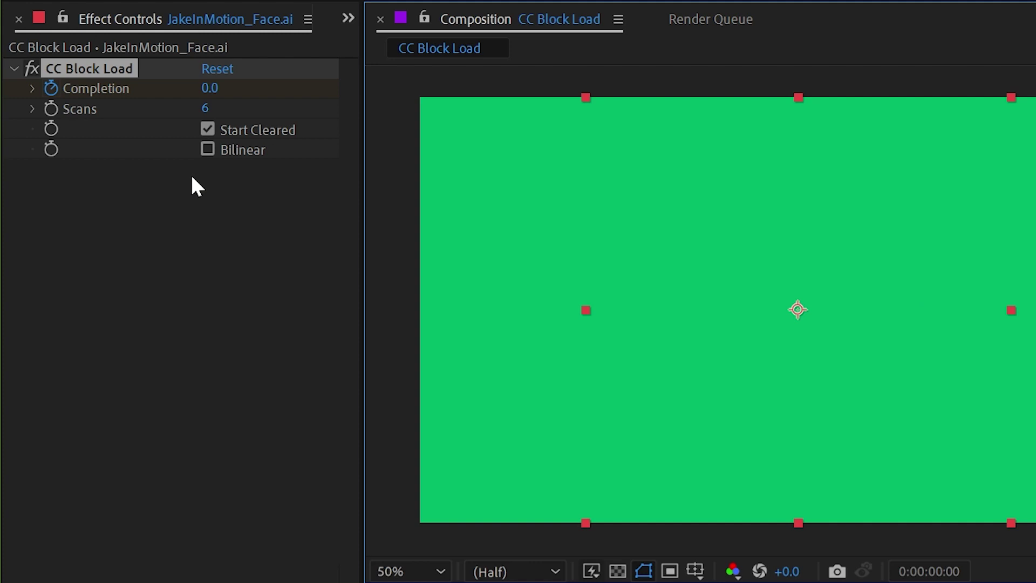
left_click(207, 129)
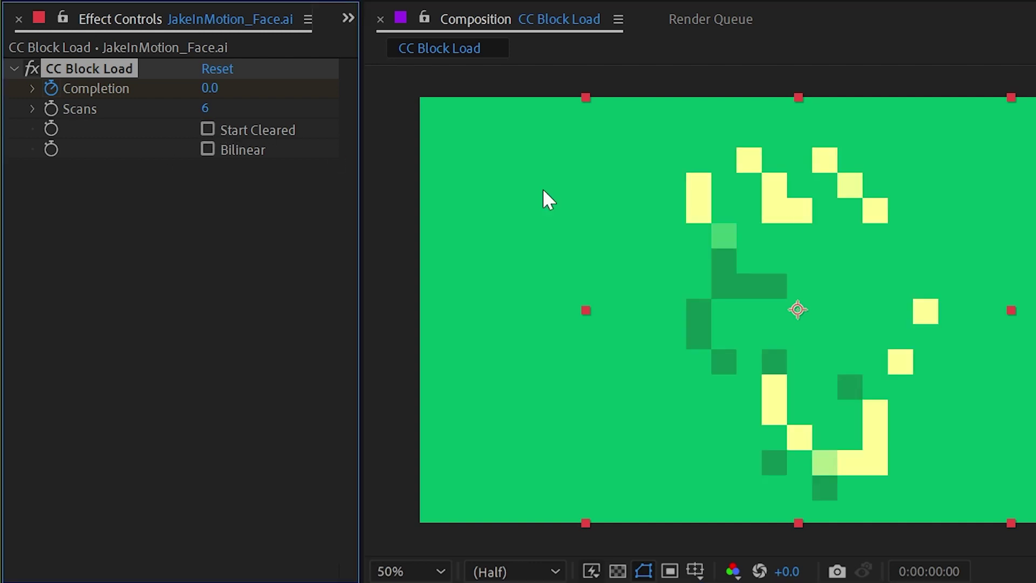
- Set the composition preview resolution to Full and play the animation
left_click(507, 577)
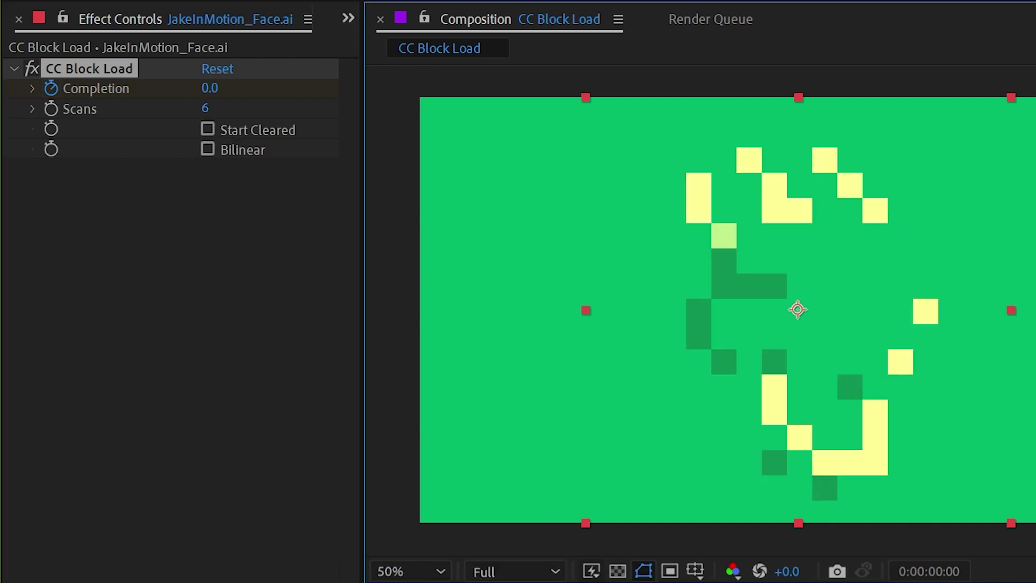
key("space")
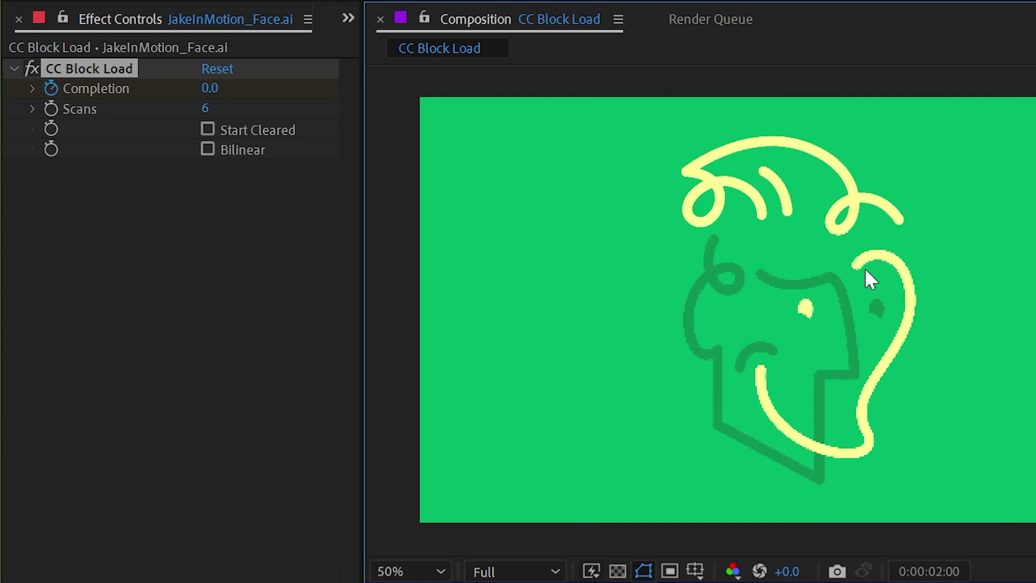
- Turn on CC Block Load's Start Cleared option and preview the animation
left_click(227, 130)
key("space")
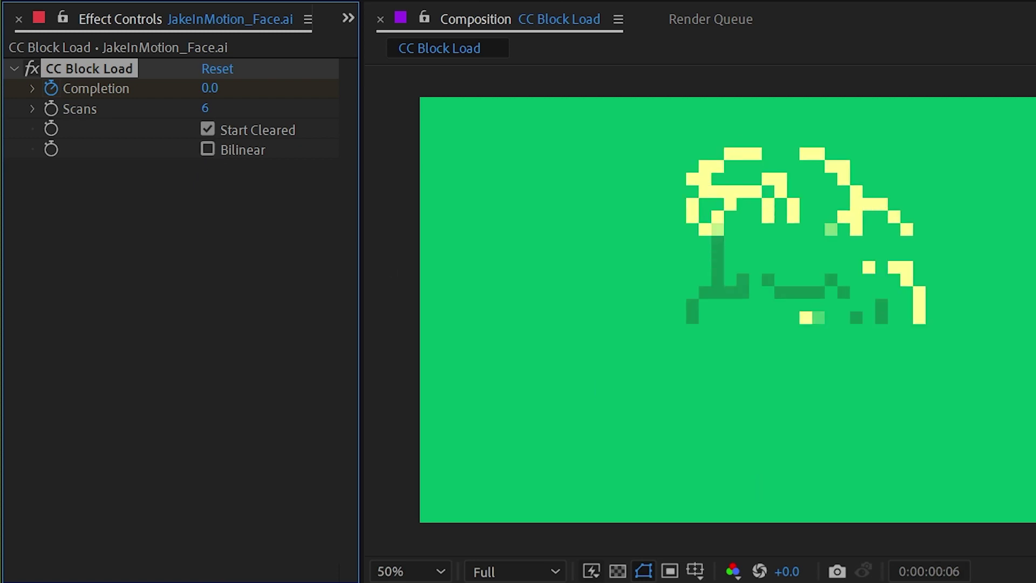
key("space")
- Compare CC Block Load's Bilinear option on and off in a closer view of the face, leaving it off
scroll(848, 285, "up", 1)
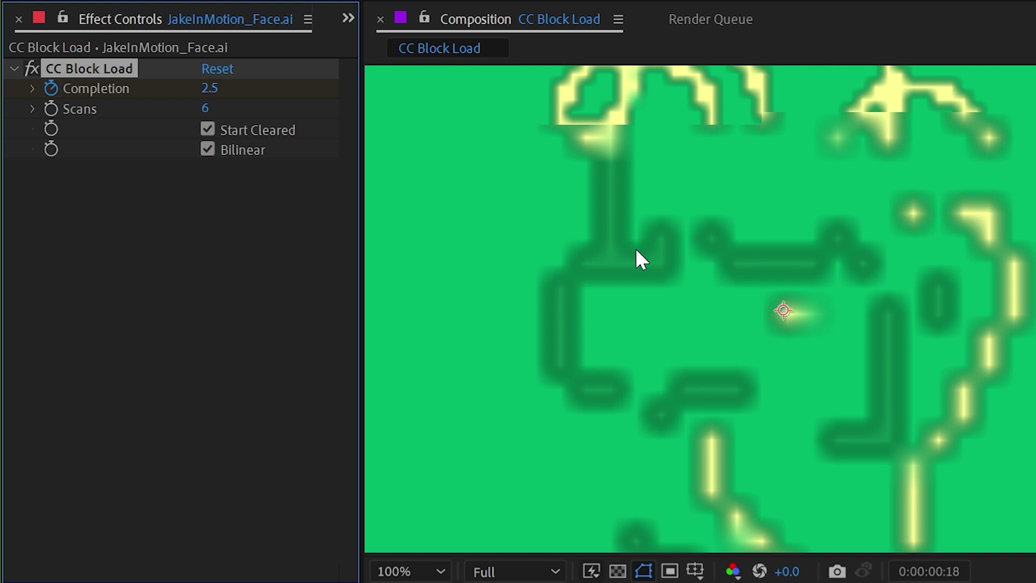
left_click(207, 150)
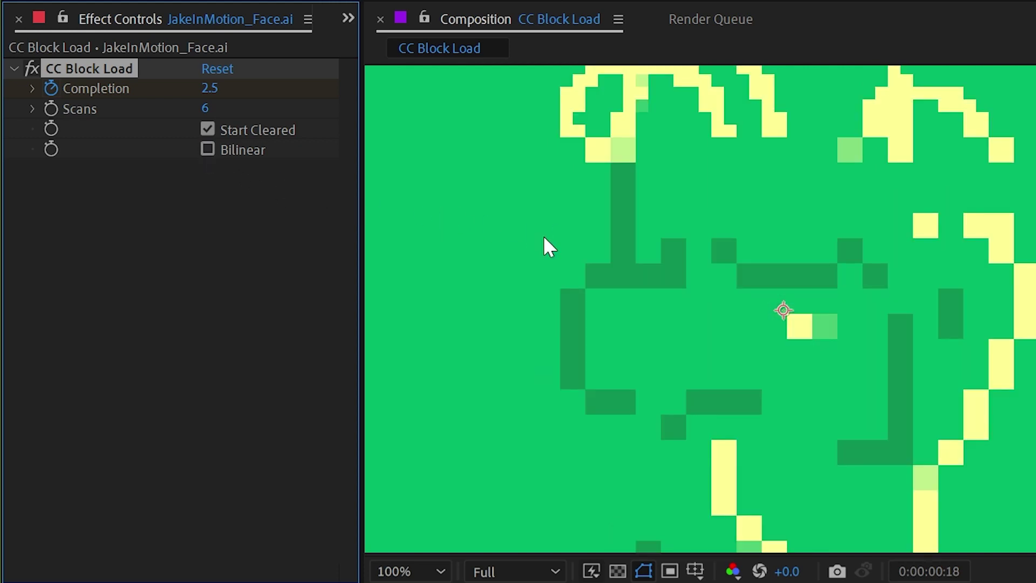
left_click(207, 150)
left_click(207, 149)
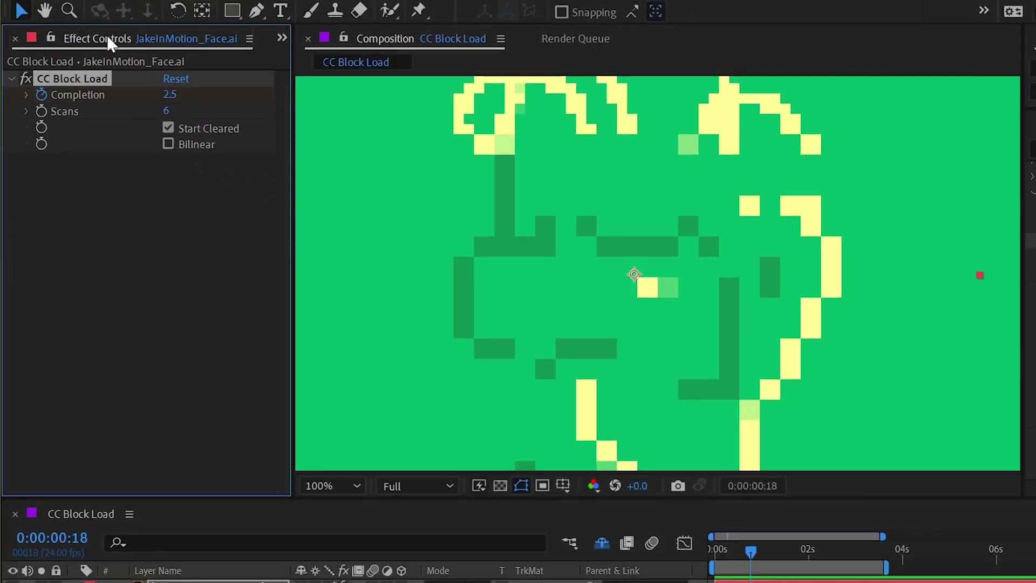
scroll(133, 21, "up", 1)
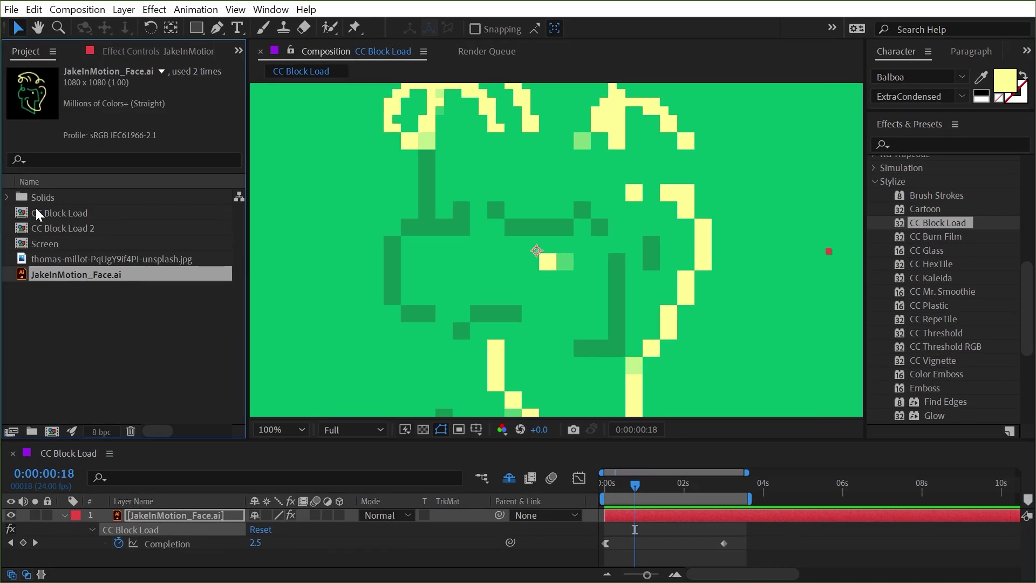
- Open the CC Block Load 2 composition and fit the whole frame in the viewer
double_click(64, 226)
scroll(616, 203, "down", 2)
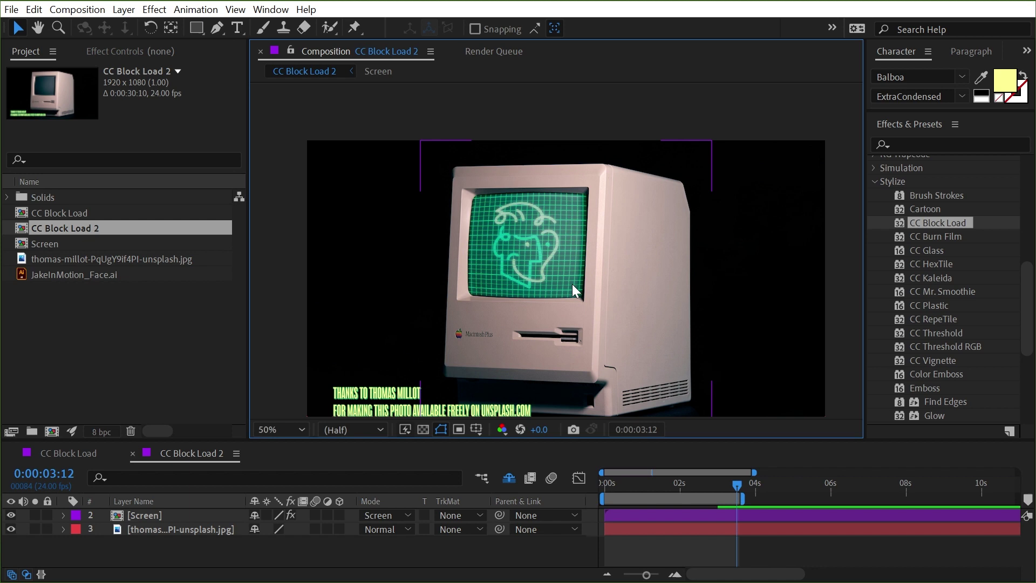
key("shift+slash")
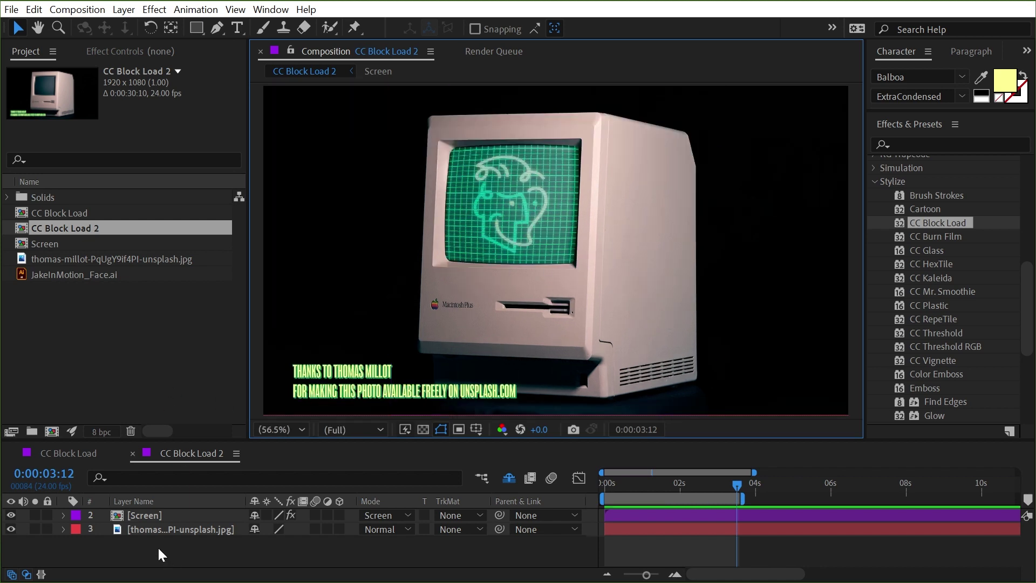
- Switch the layer list to source names and show the Screen layer's effect settings in a wider panel
left_click(141, 516)
left_click(134, 501)
left_click(116, 51)
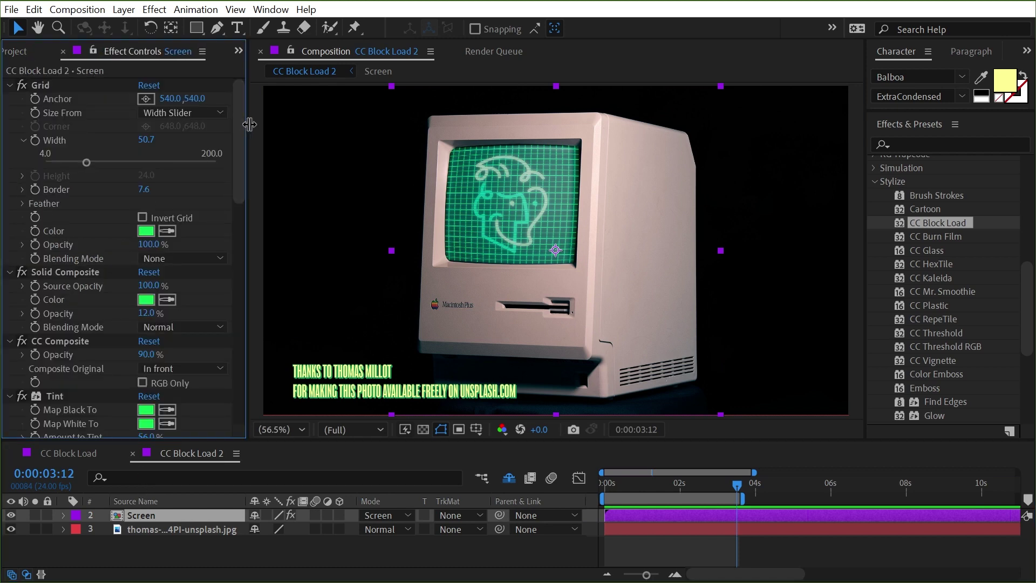
left_click_drag(247, 128, 384, 128)
- Turn off CC Power Pin on the Screen layer and turn on only the Grid effect
scroll(243, 243, "down", 10)
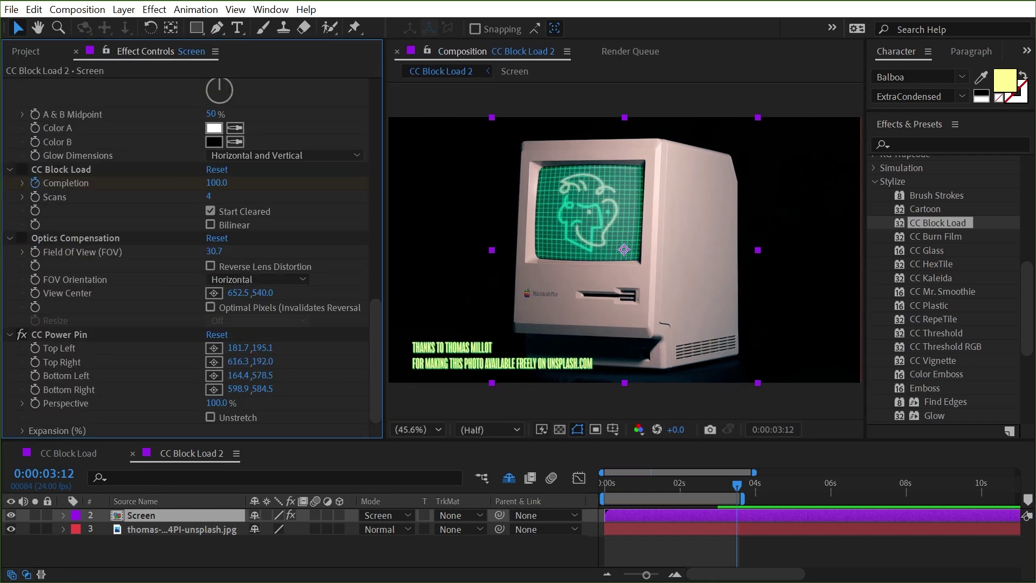
left_click(21, 334)
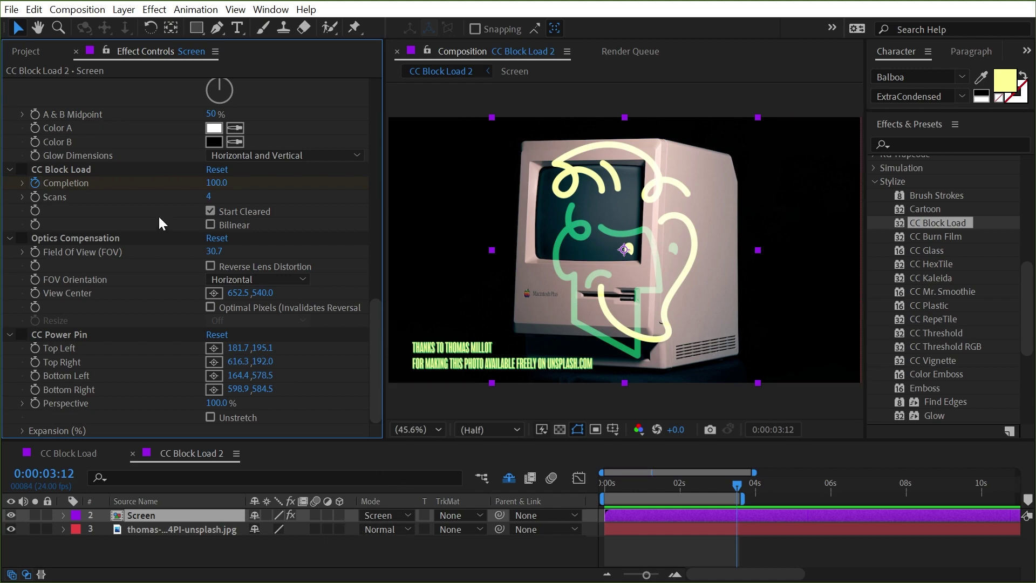
scroll(106, 204, "up", 10)
scroll(110, 212, "up", 2)
left_click(26, 82)
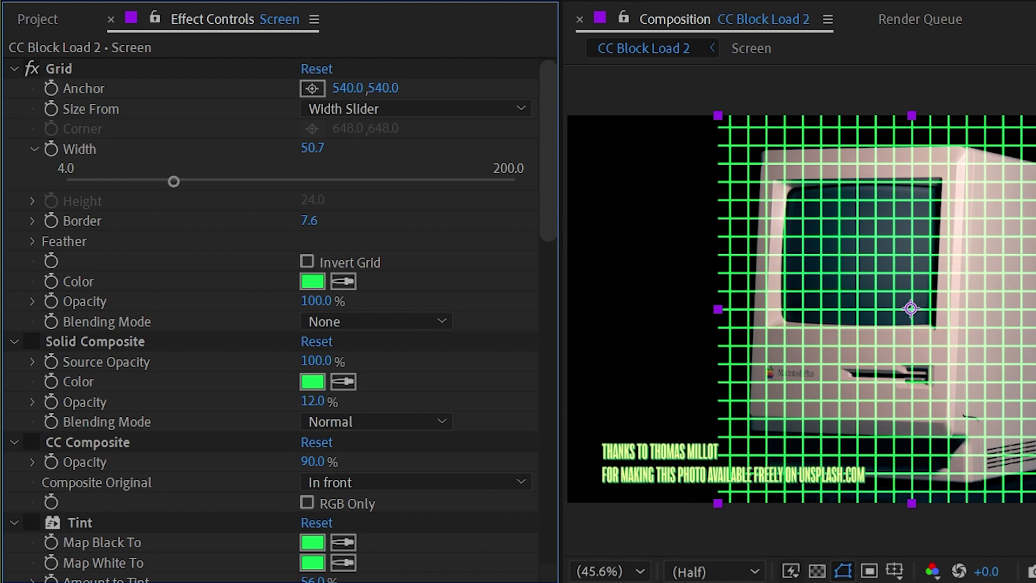
- Turn on the Solid Composite and CC Composite effects on the Screen layer
left_click(30, 342)
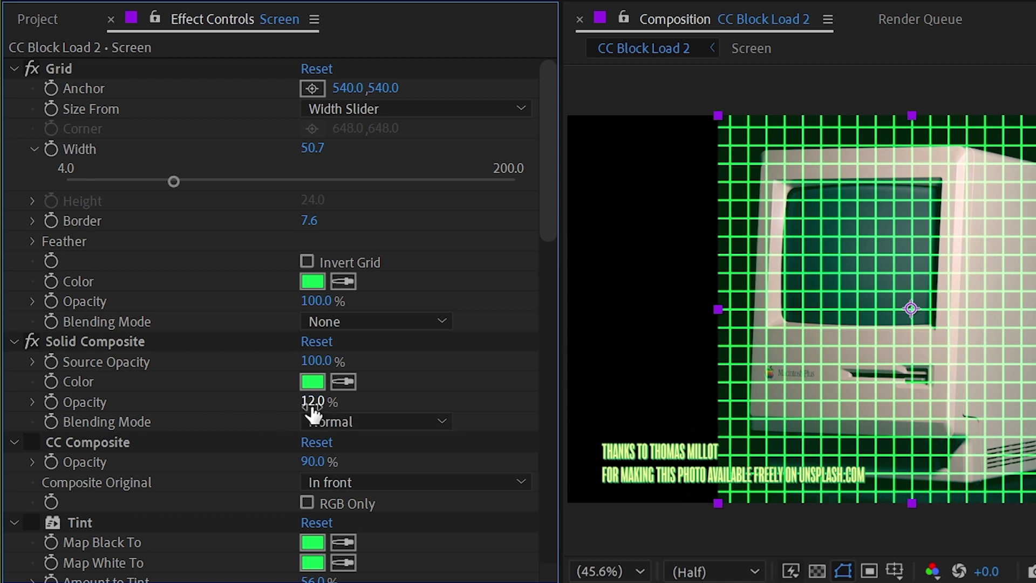
left_click_drag(316, 413, 542, 410)
left_click_drag(544, 378, 456, 430)
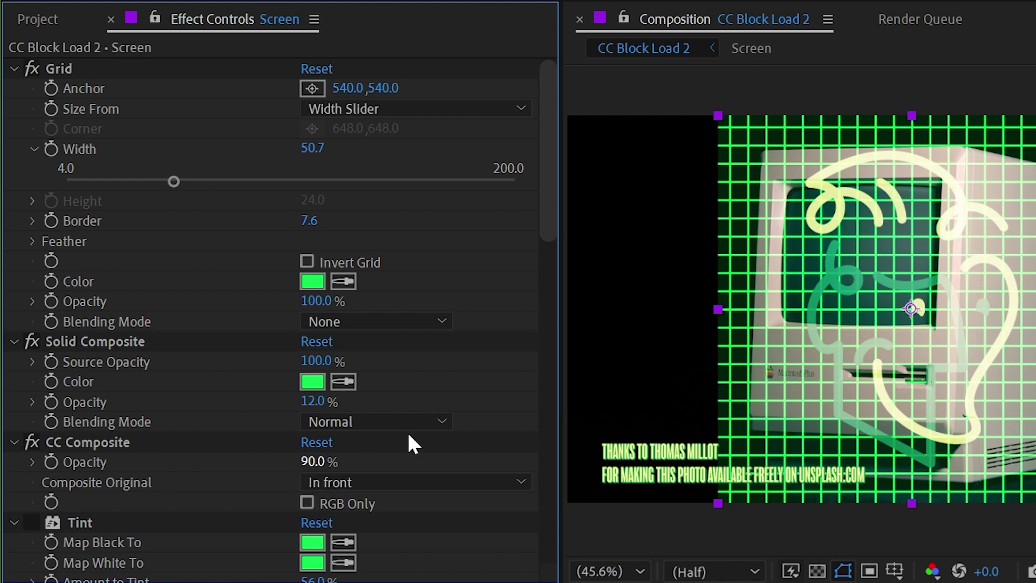
- Turn on the Tint effect, trying Amount to Tint at 100% and undoing that change
left_click_drag(548, 200, 550, 288)
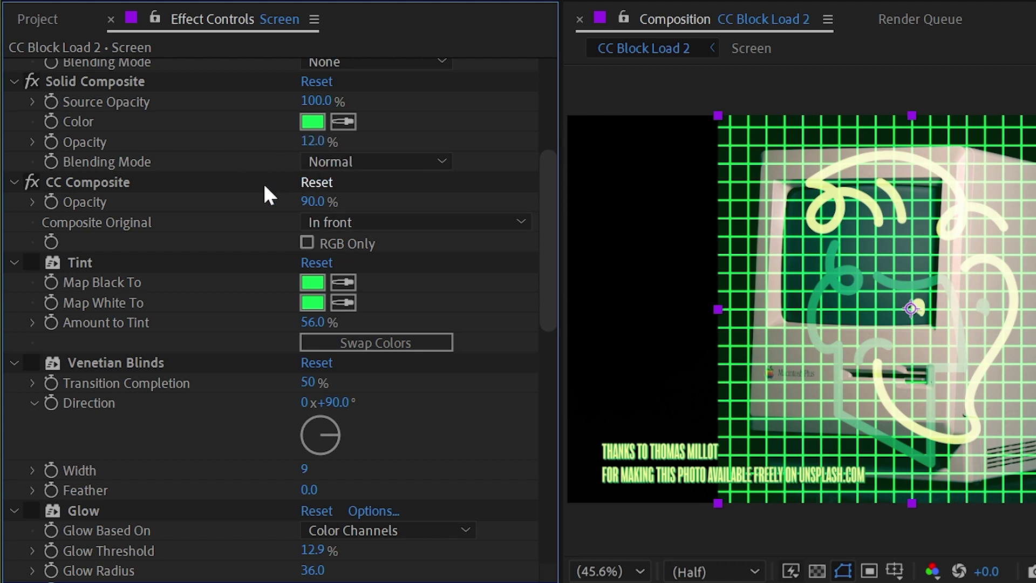
left_click(30, 261)
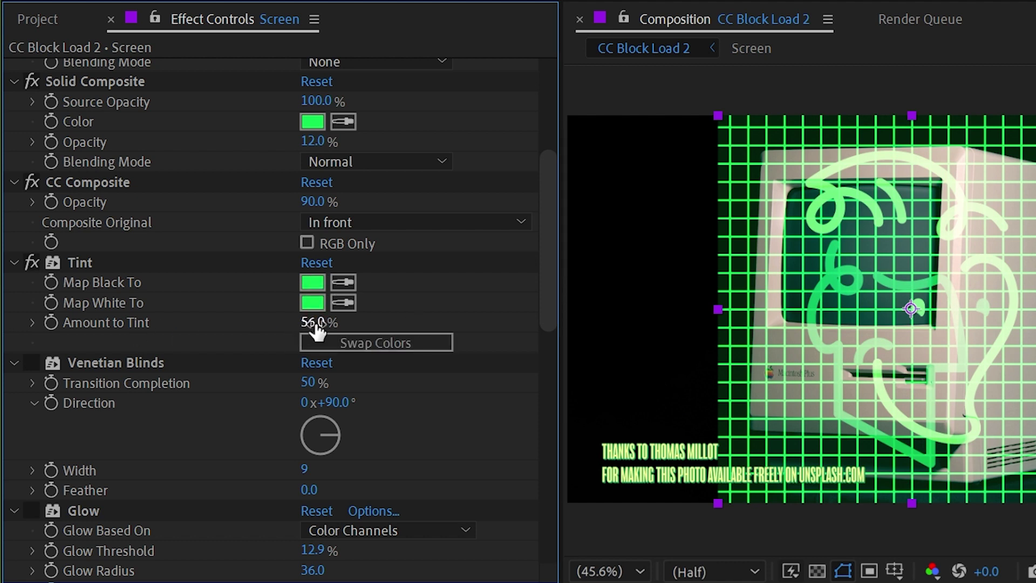
left_click_drag(315, 323, 549, 326)
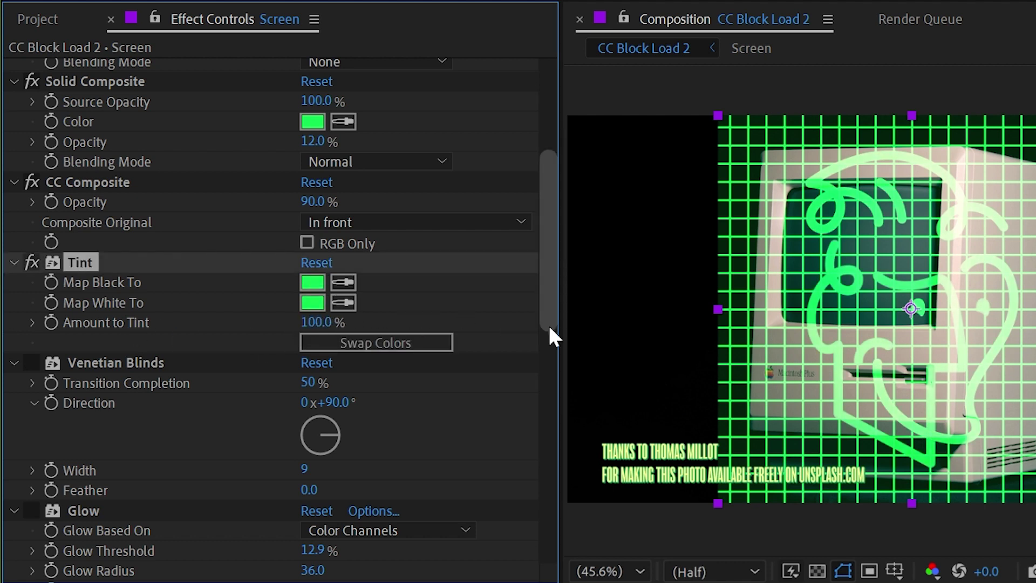
key("ctrl+z")
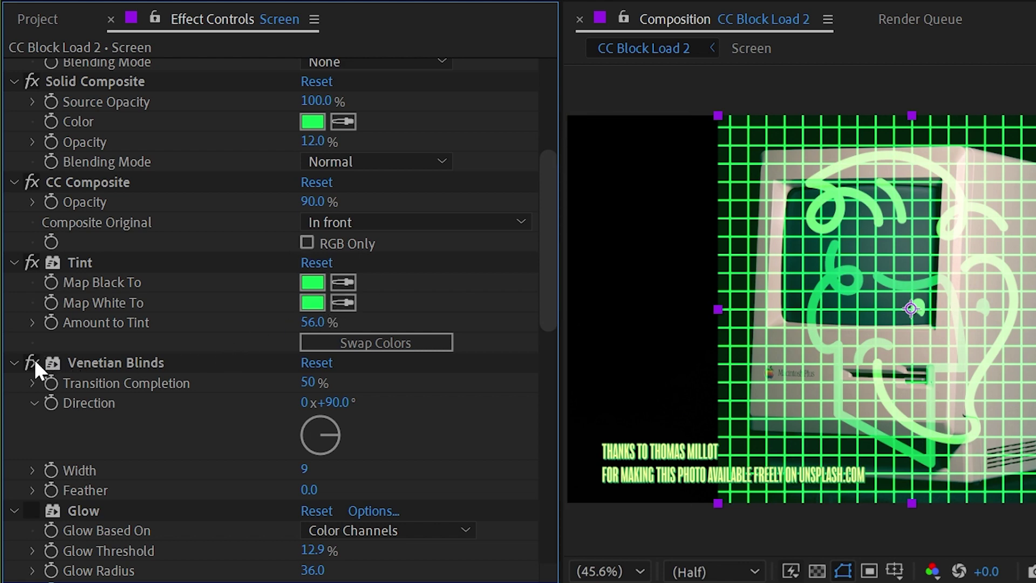
- Turn on the Venetian Blinds and Glow effects on the Screen layer
scroll(982, 310, "up", 3)
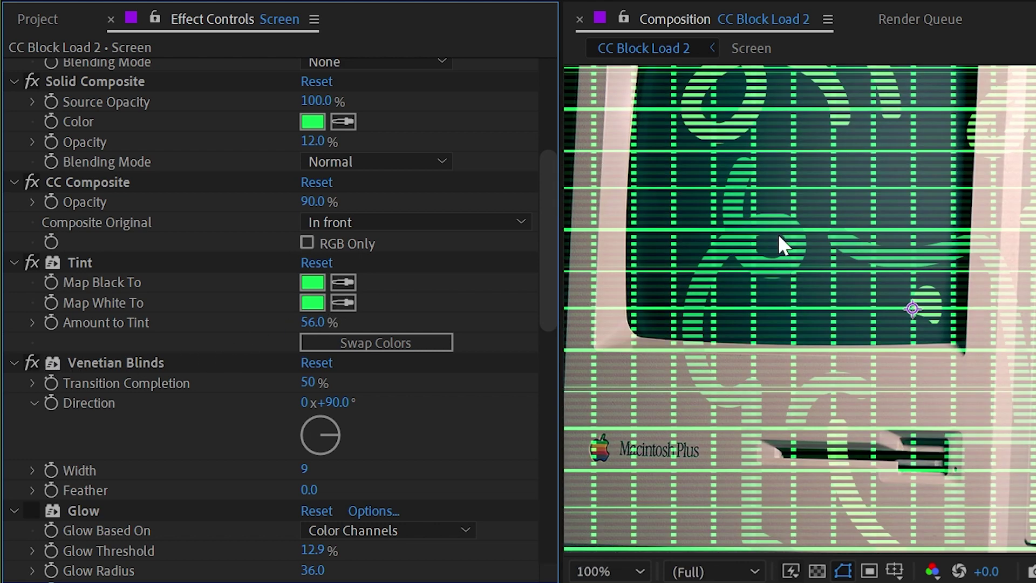
scroll(84, 399, "down", 5)
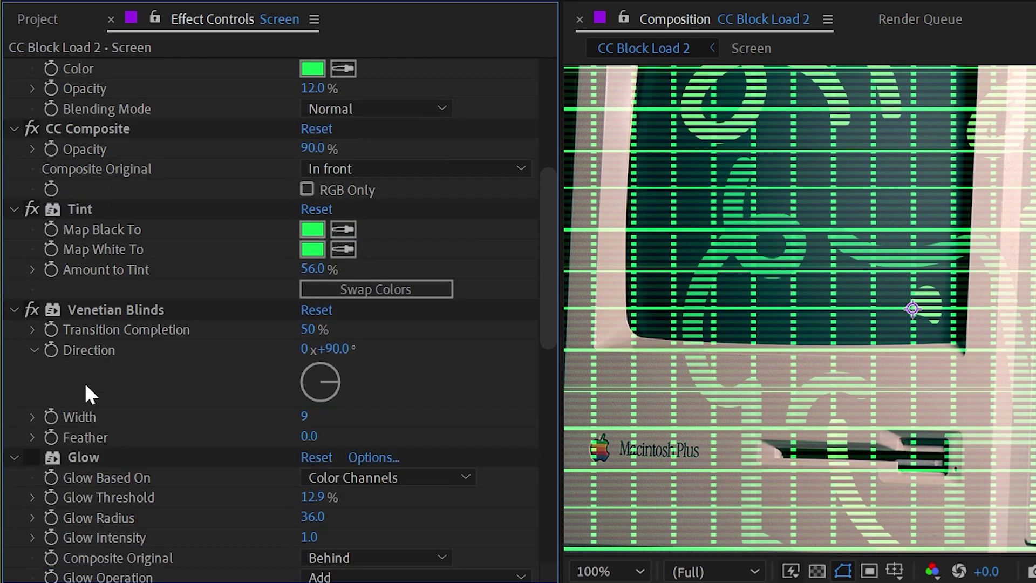
left_click(37, 350)
scroll(209, 298, "down", 12)
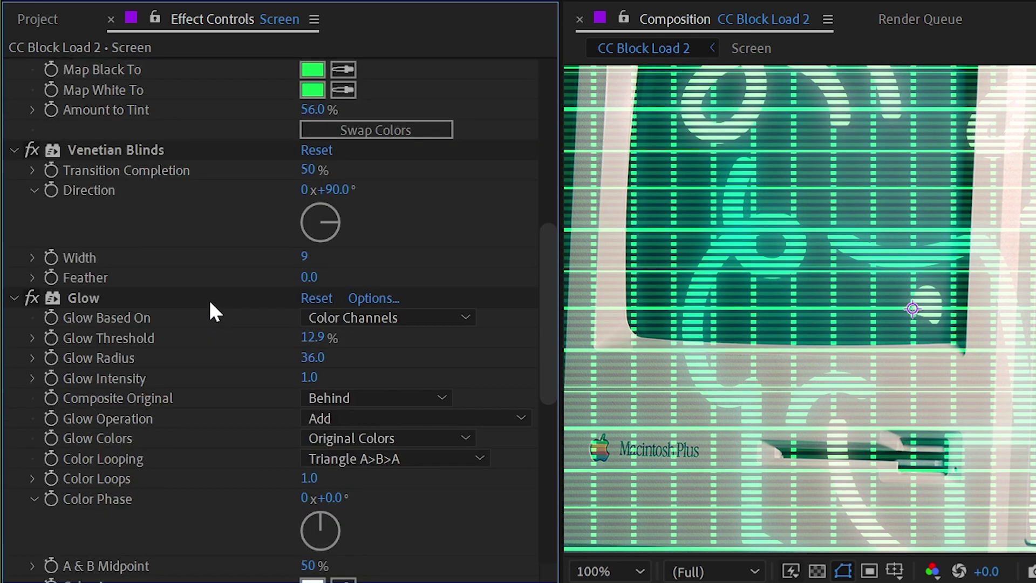
- Turn on the Optics Compensation and CC Power Pin effects on the Screen layer
scroll(210, 304, "down", 4)
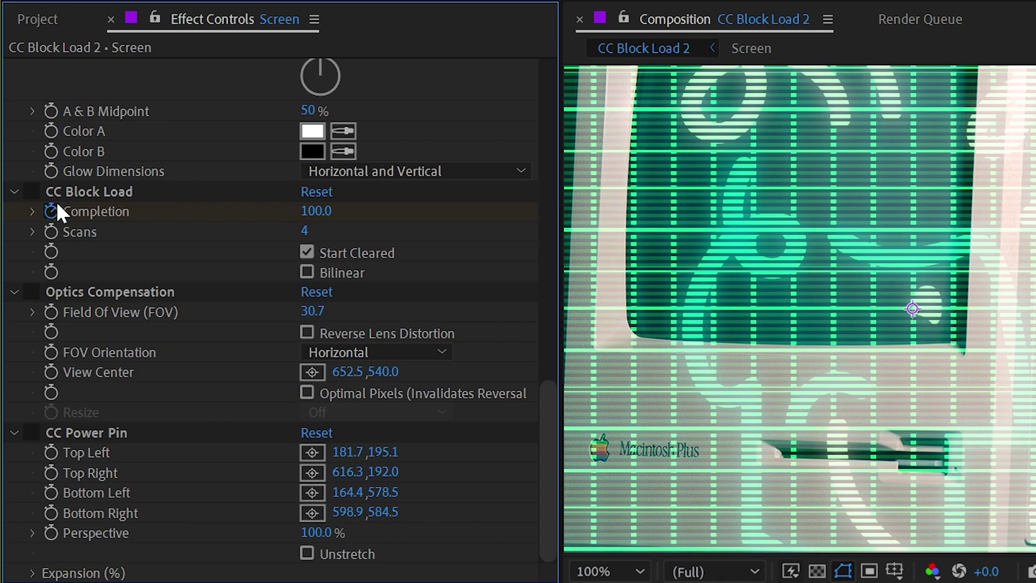
left_click(31, 292)
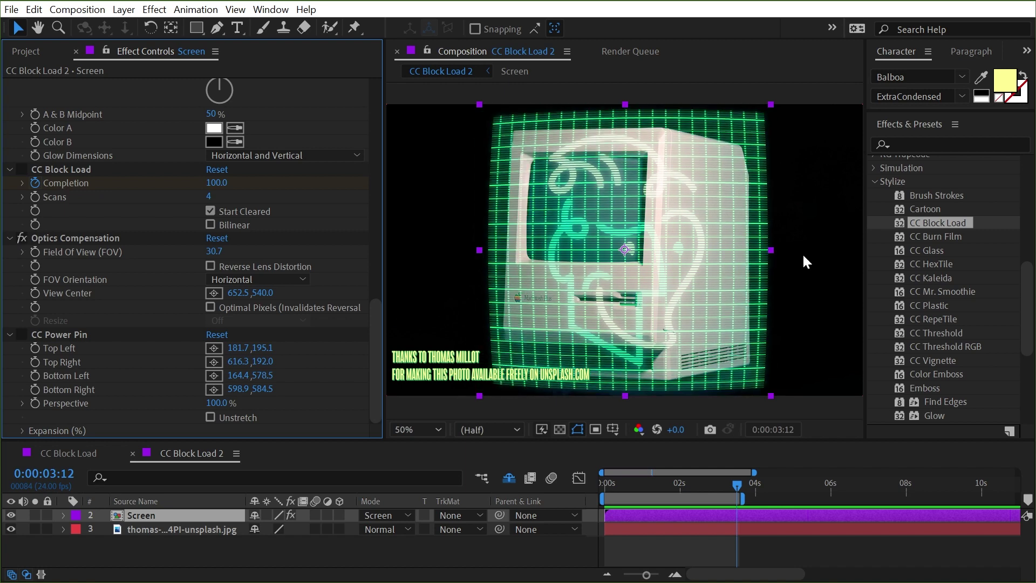
left_click(23, 334)
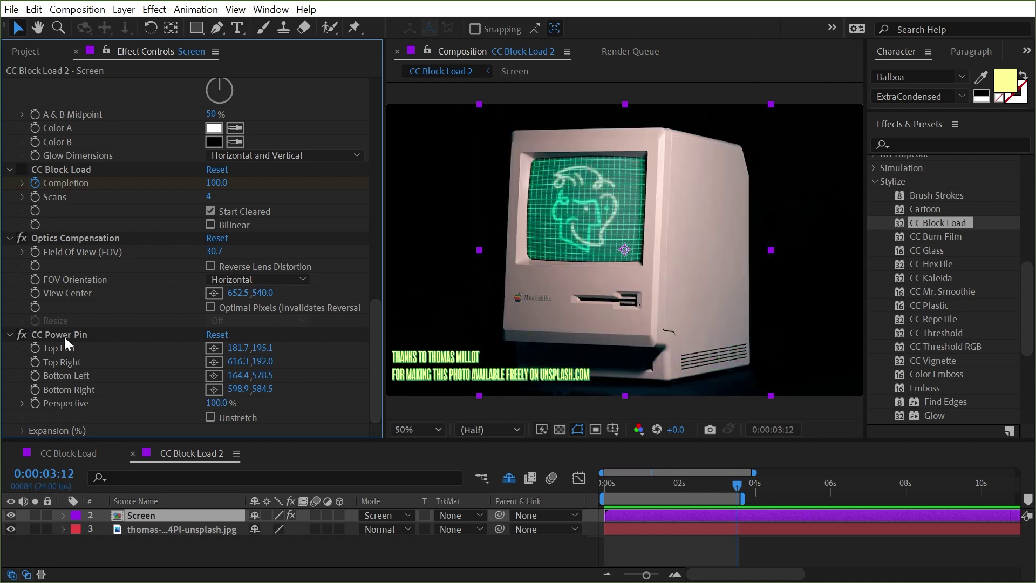
- Examine CC Power Pin's corner pins and Optics Compensation's view center over the computer's display
left_click(64, 335)
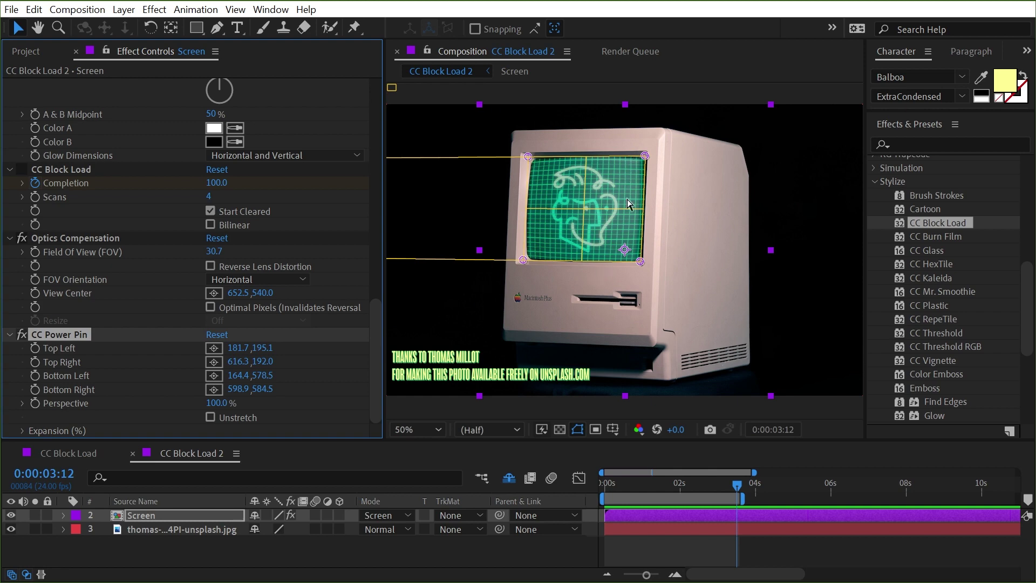
key("period")
left_click(60, 239)
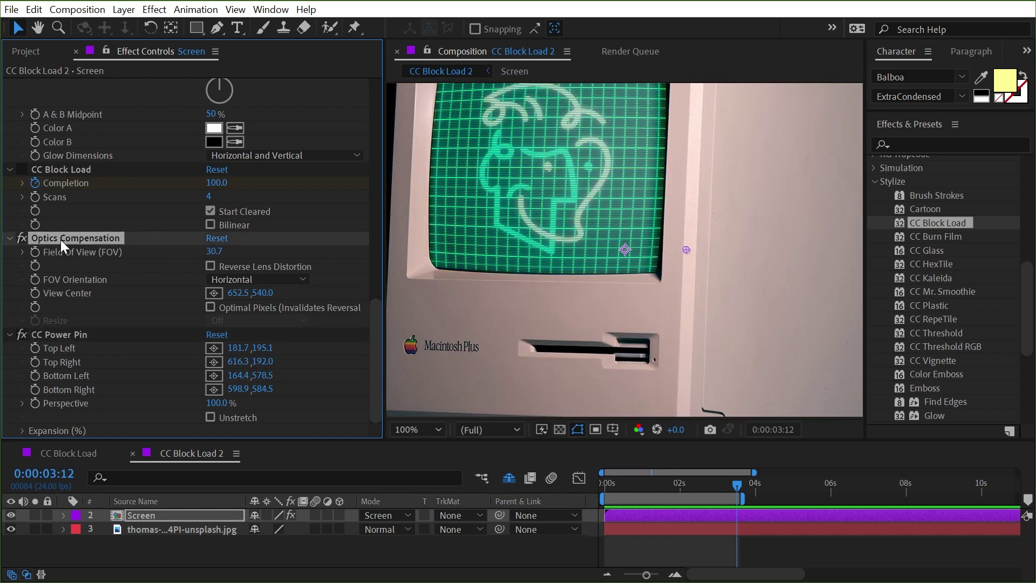
- Collapse the settings of all the Screen layer's effects and turn on CC Block Load
key("ctrl+a")
left_click(10, 238)
left_click(53, 236)
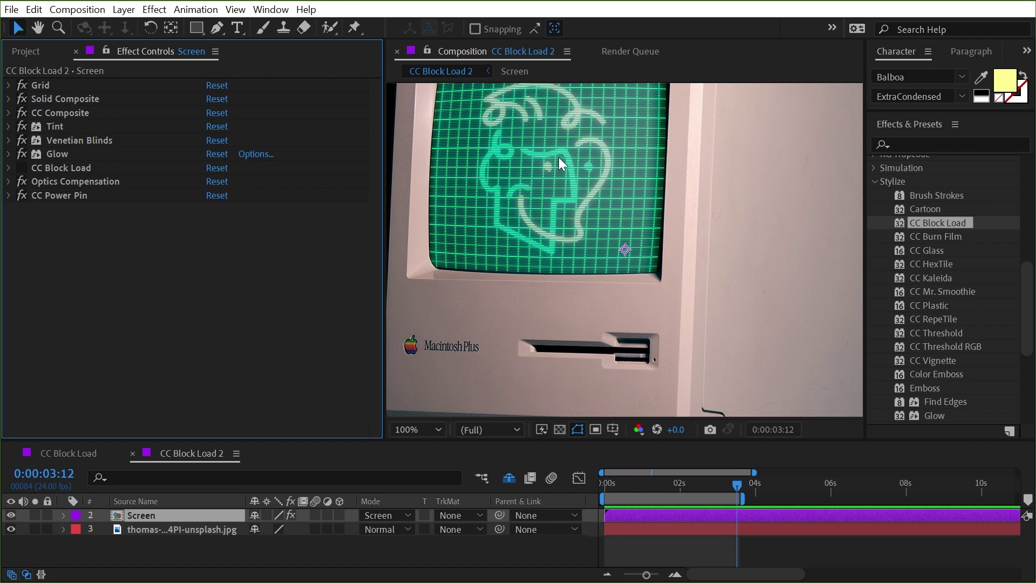
left_click_drag(559, 139, 597, 214)
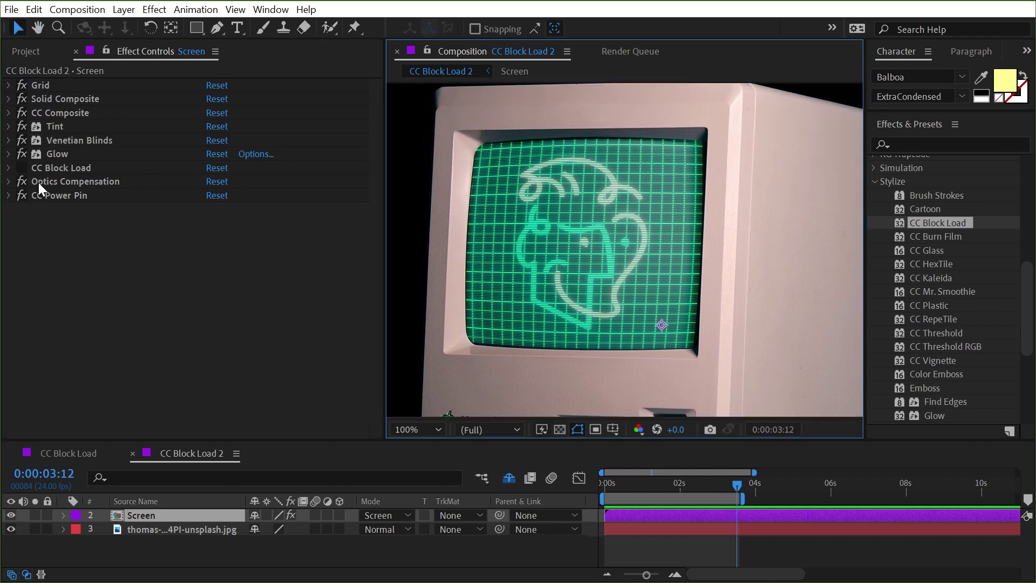
left_click(20, 183)
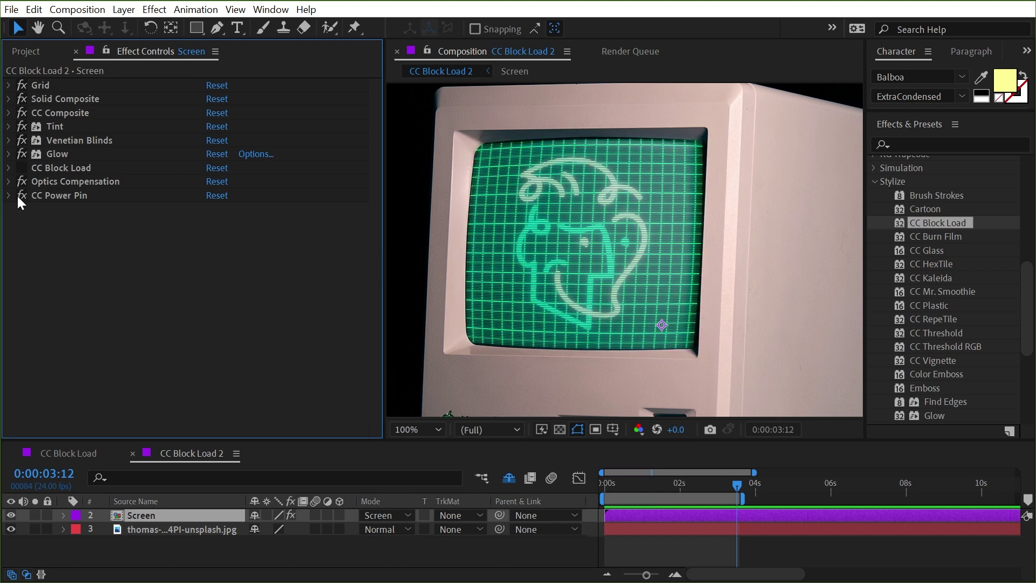
left_click(20, 196)
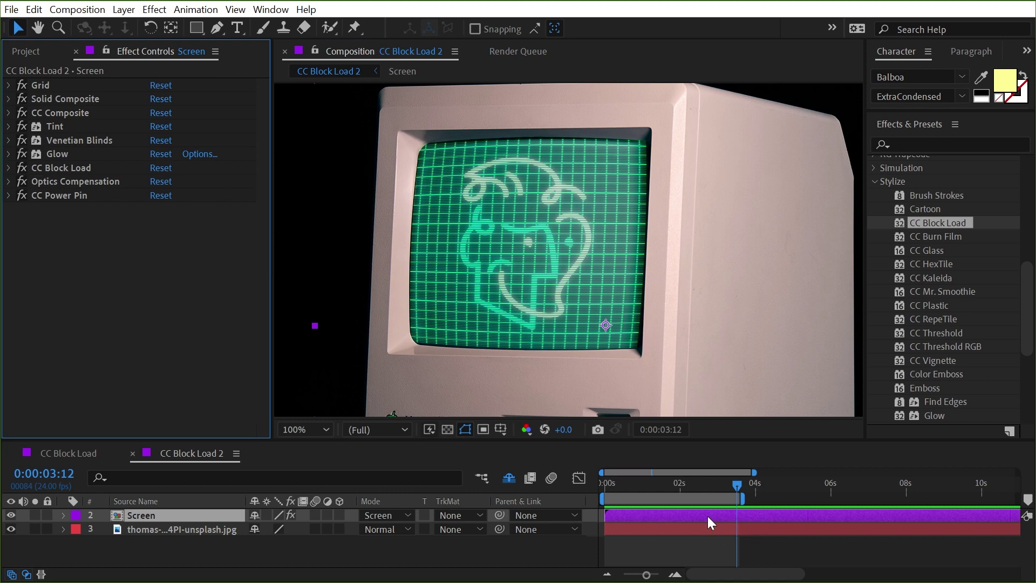
- Reveal the Screen layer's keyframed properties and go to the first frame
left_click(704, 516)
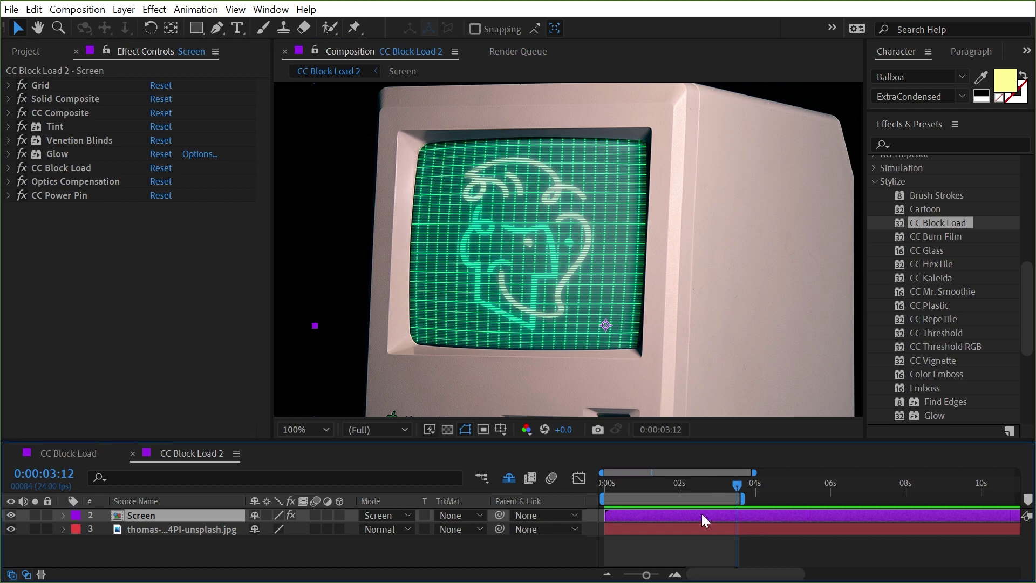
key("u")
left_click_drag(648, 487, 586, 489)
key("Home")
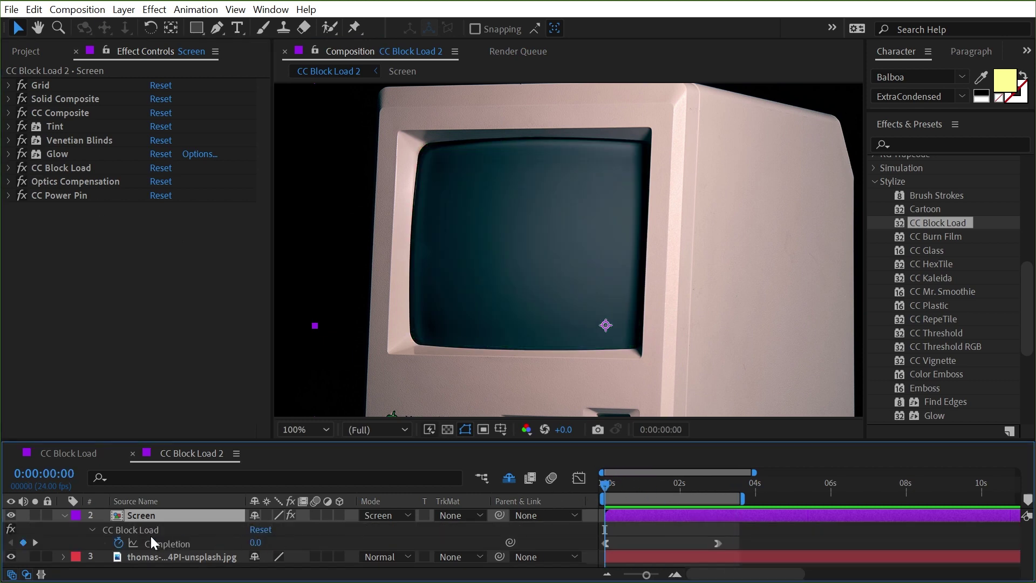
- Lengthen the ease out of Completion's first keyframe in the speed graph for a slower start
left_click(162, 543)
left_click(9, 168)
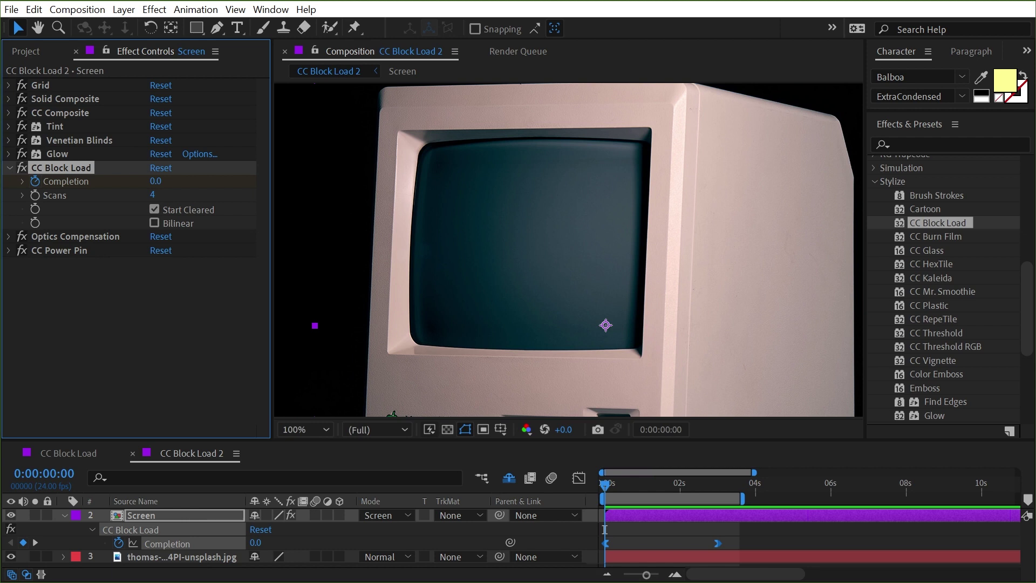
left_click(579, 478)
left_click_drag(676, 440, 669, 352)
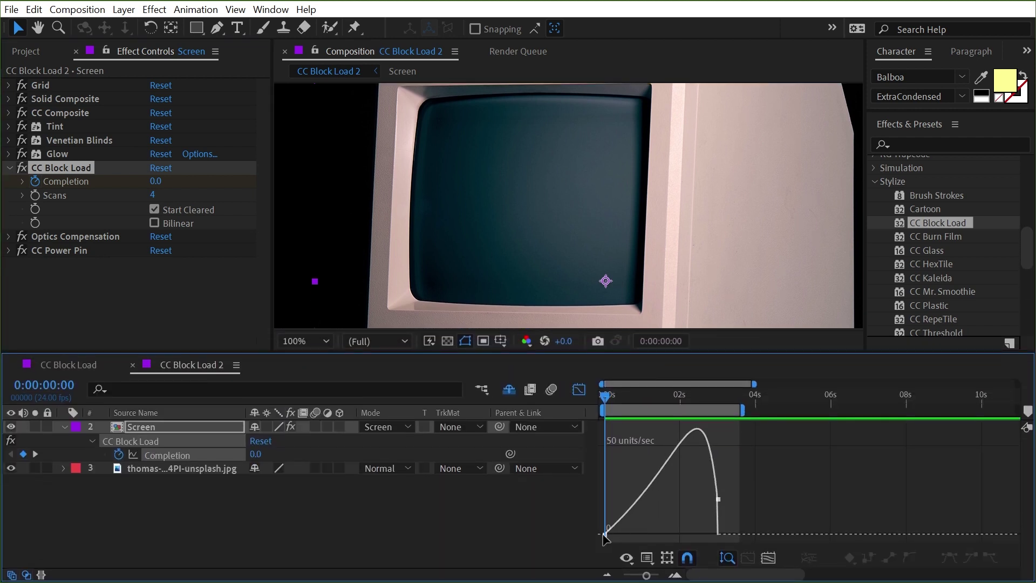
left_click_drag(605, 536, 652, 532)
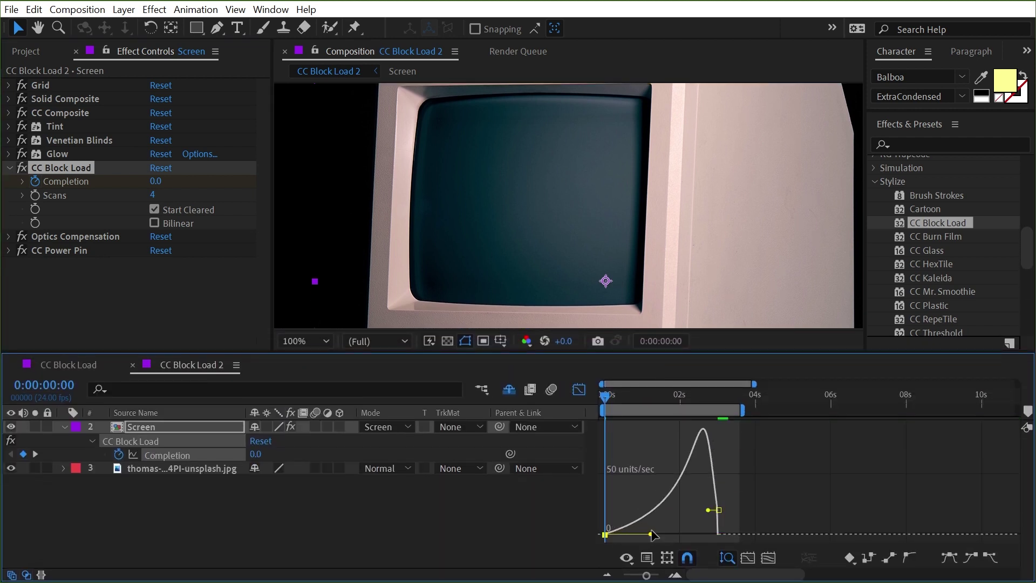
- Set CC Block Load's Scans to 6 and return the timeline from the graph to layer bars
left_click(153, 195)
type("6")
key("Return")
left_click(590, 398)
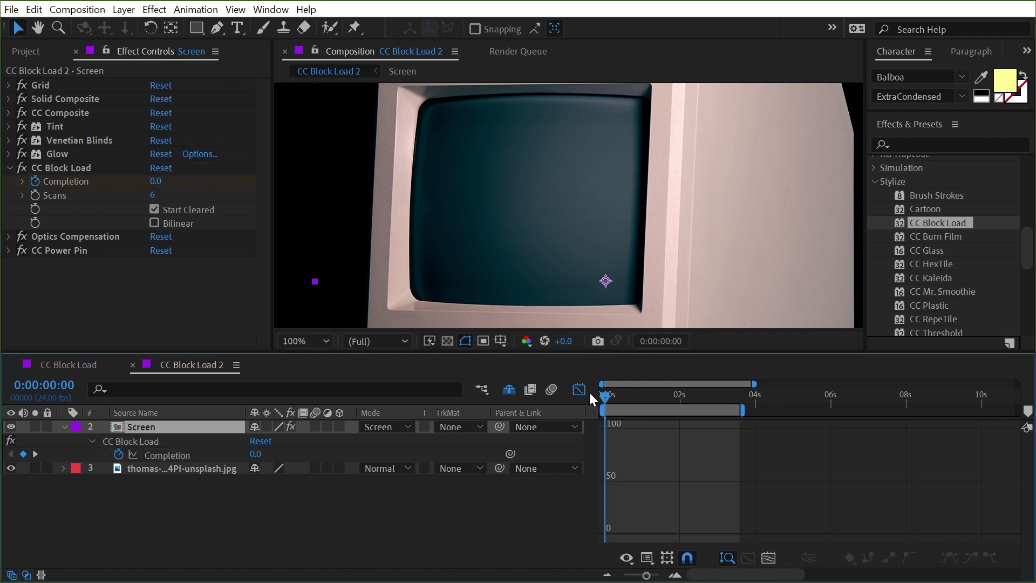
left_click(580, 390)
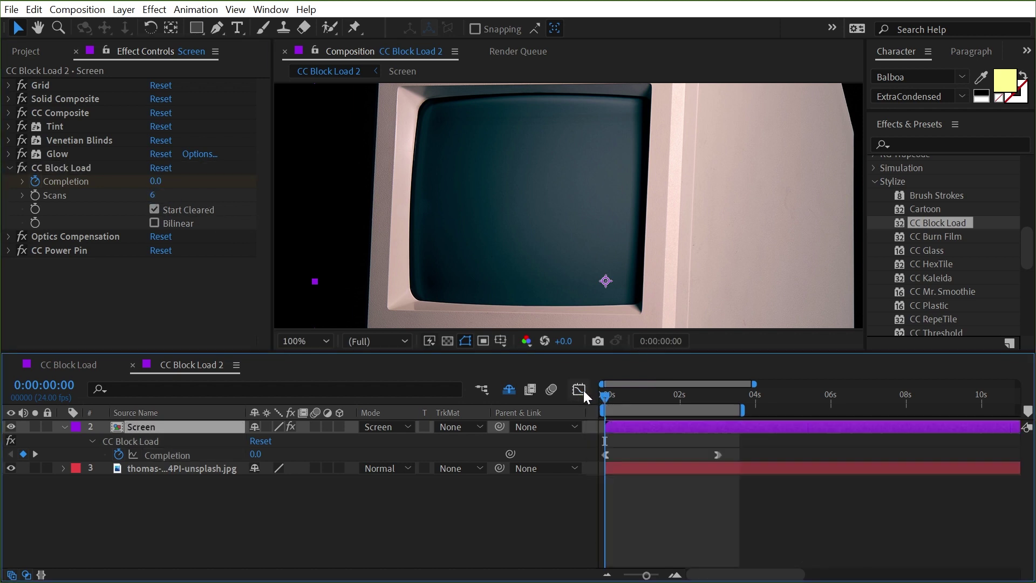
- Extend the work area's end to just past 4 seconds and preview the animation
left_click(762, 400)
key("space")
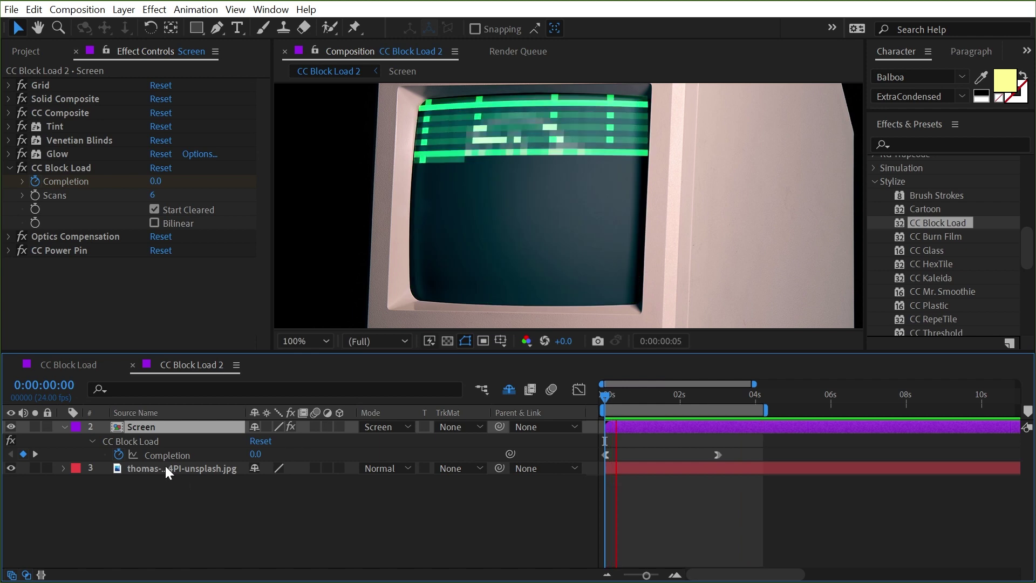
- View the nested Screen composition's source artwork, close it and scrub CC Block Load 2 to 0:00:02:23
double_click(143, 428)
scroll(701, 251, "down", 2)
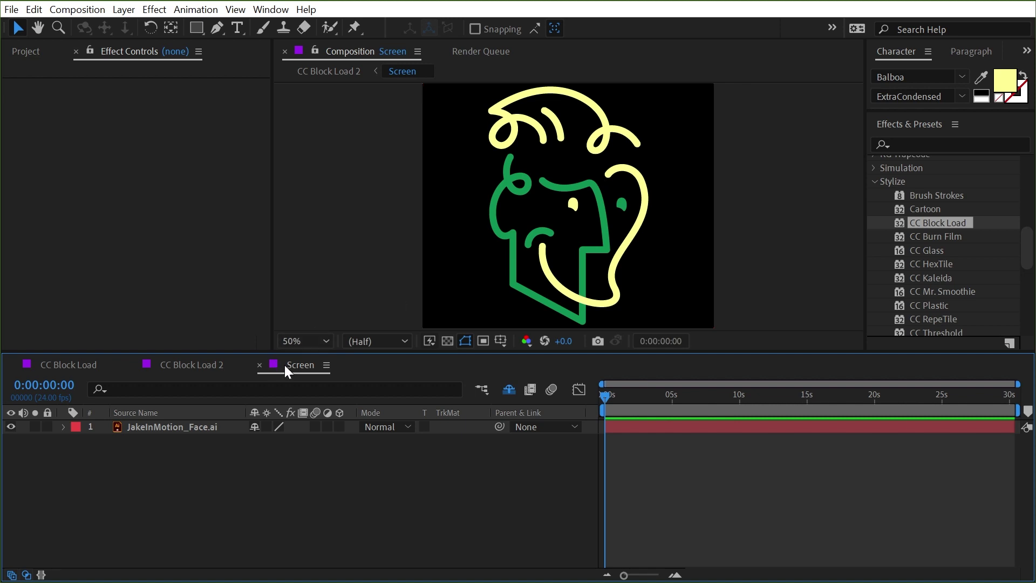
left_click(260, 365)
mouse_move(715, 399)
left_mouse_down()
mouse_move(667, 402)
mouse_move(718, 406)
left_mouse_up()
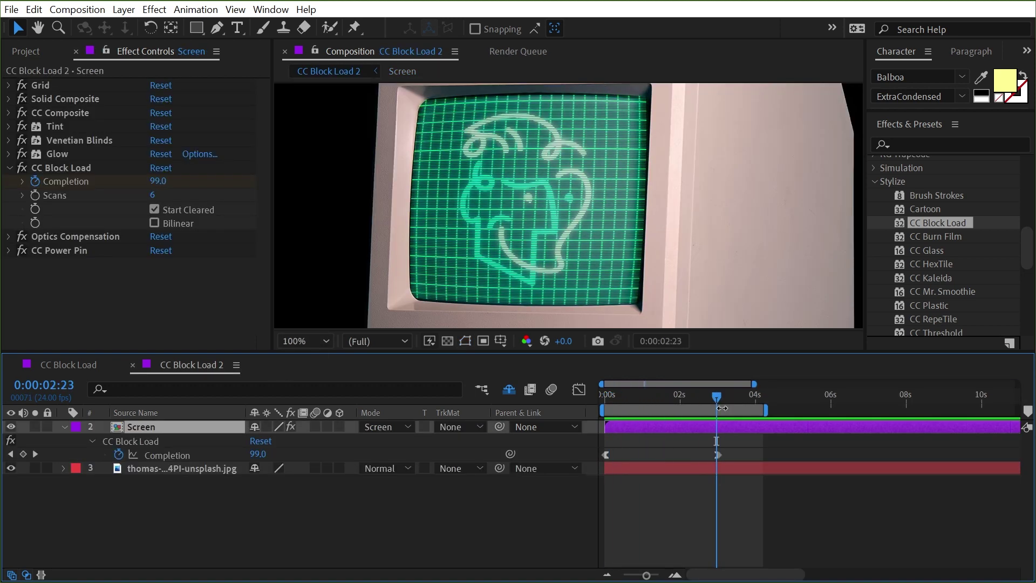